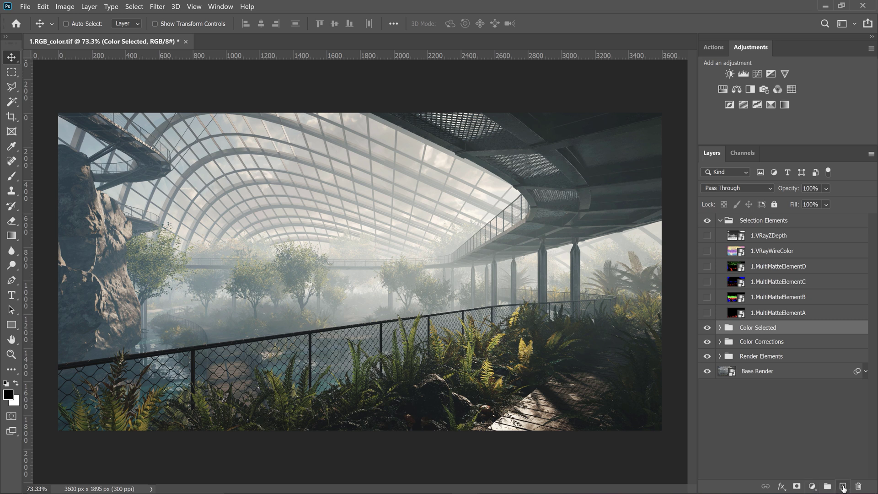
Add a new empty Layer 1 and set the foreground colour to a pale warm cream.
{"action": "left_click", "coordinate": [843, 486]}
{"action": "key", "text": "b"}
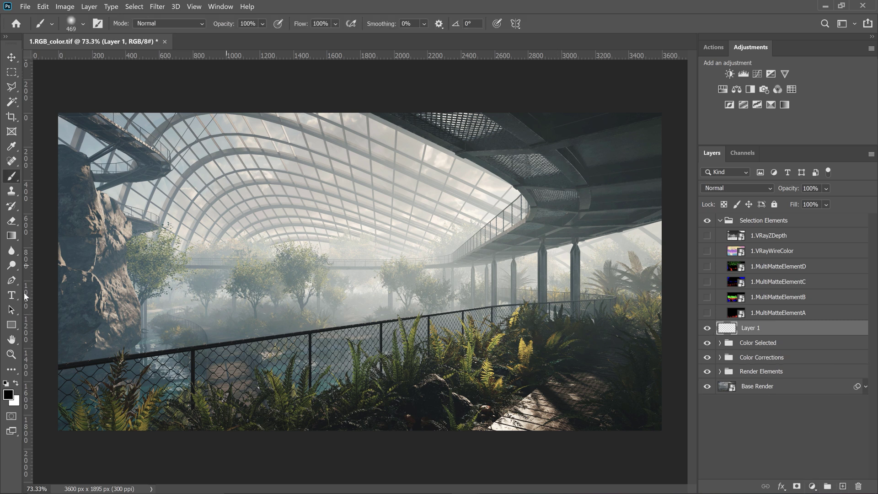
{"action": "left_click", "coordinate": [8, 395]}
{"action": "left_click", "coordinate": [560, 254]}
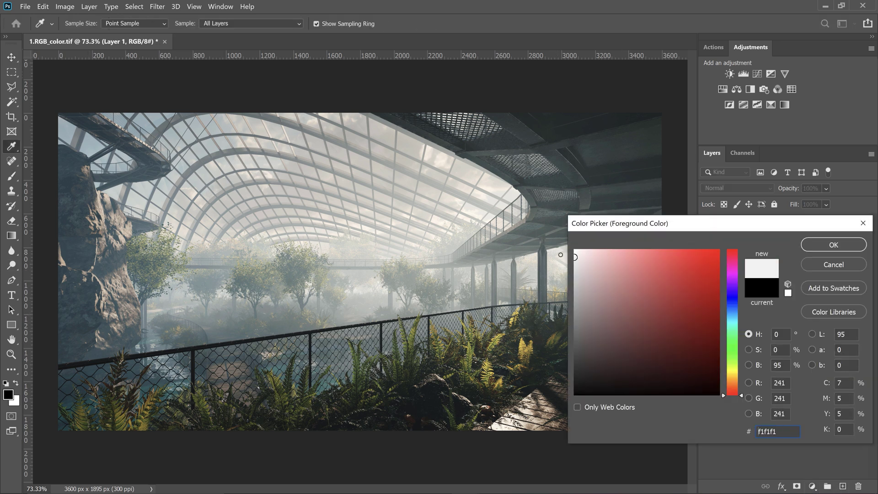
{"action": "left_click", "coordinate": [576, 251]}
{"action": "left_click", "coordinate": [735, 376]}
{"action": "left_click_drag", "start_coordinate": [601, 257], "coordinate": [590, 250]}
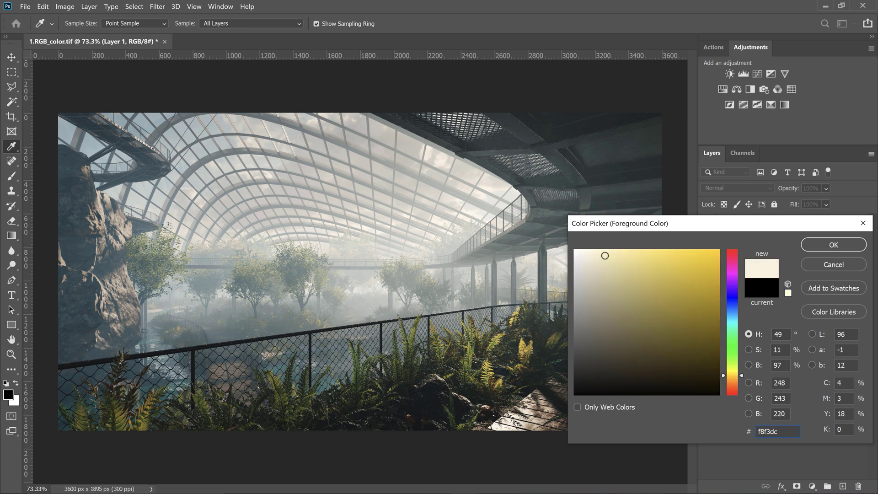
{"action": "left_click", "coordinate": [834, 245]}
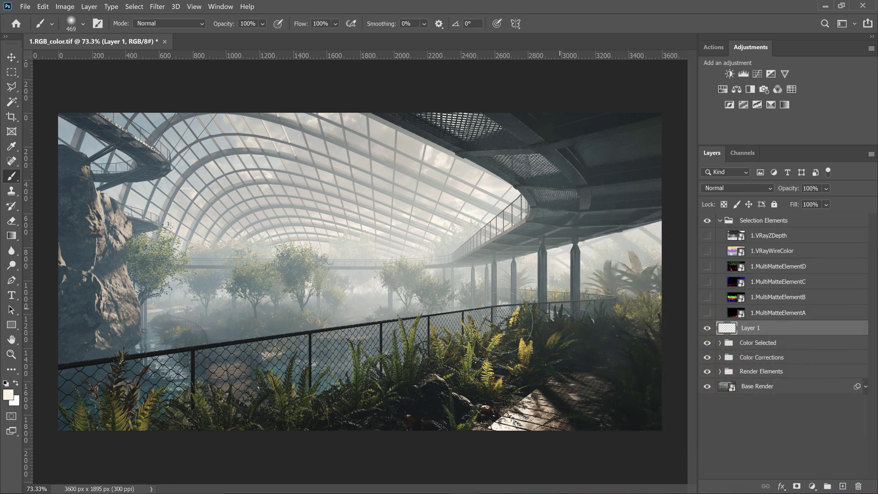
Paint fine cream highlights and dabs along the fence's top rail with a 16 px brush.
{"action": "right_click", "coordinate": [452, 325], "text": "alt"}
{"action": "scroll", "coordinate": [378, 324], "scroll_direction": "up", "scroll_amount": 6}
{"action": "scroll", "coordinate": [379, 323], "scroll_direction": "up", "scroll_amount": 2}
{"action": "right_click", "coordinate": [225, 342], "text": "alt"}
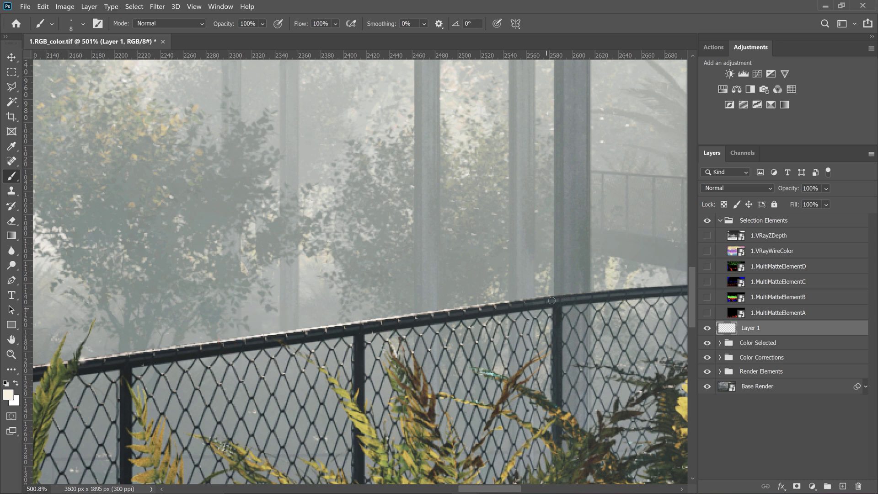
{"action": "left_click", "coordinate": [509, 302], "text": "shift"}
{"action": "key", "text": "ctrl+z"}
{"action": "right_click", "coordinate": [170, 332], "text": "alt"}
{"action": "mouse_move", "coordinate": [193, 276]}
{"action": "left_mouse_down"}
{"action": "mouse_move", "coordinate": [201, 270]}
{"action": "mouse_move", "coordinate": [180, 277]}
{"action": "left_mouse_up"}
{"action": "left_click_drag", "start_coordinate": [89, 362], "coordinate": [97, 358]}
{"action": "left_click", "coordinate": [502, 302], "text": "shift"}
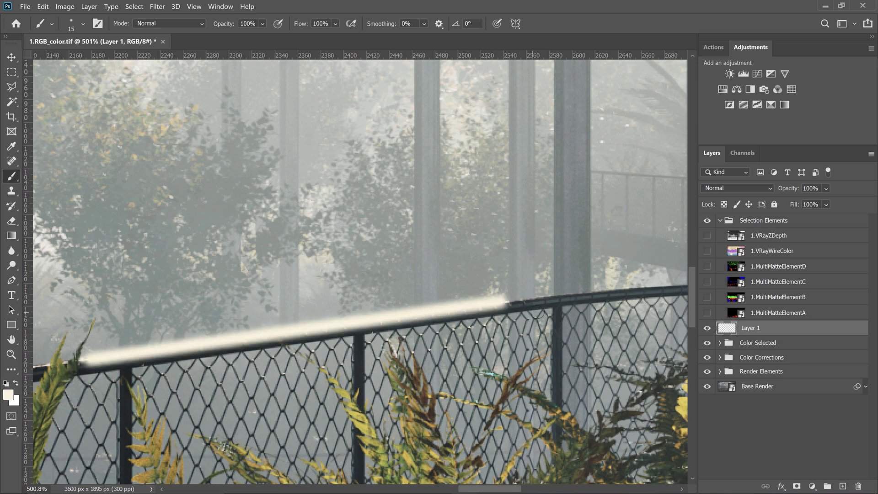
{"action": "scroll", "coordinate": [330, 323], "scroll_direction": "down", "scroll_amount": 5}
{"action": "scroll", "coordinate": [329, 323], "scroll_direction": "up", "scroll_amount": 3}
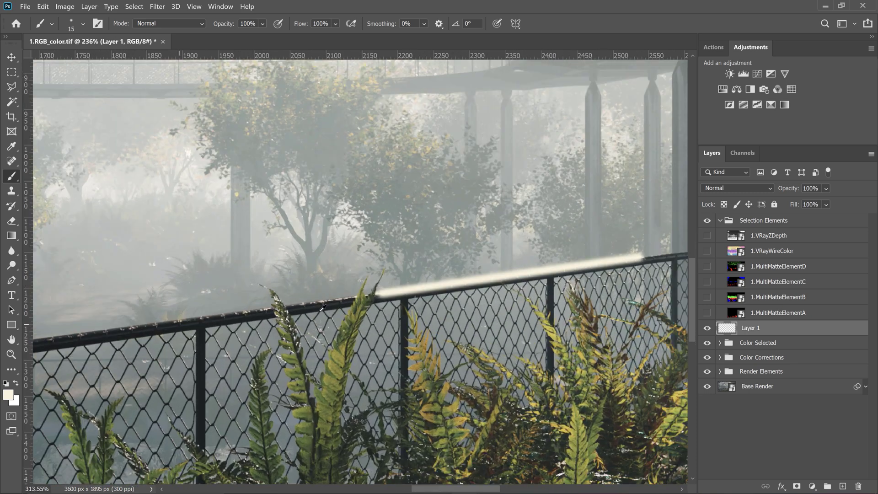
{"action": "left_click", "coordinate": [316, 298]}
{"action": "left_click", "coordinate": [349, 291]}
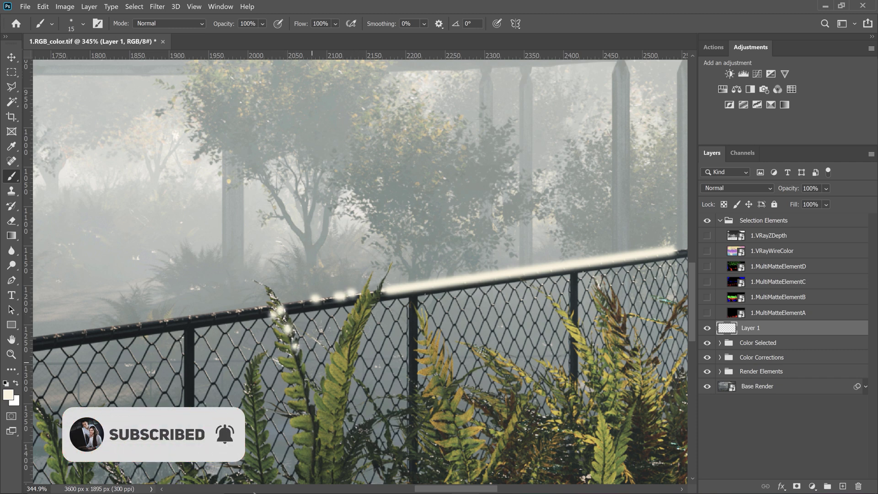
Paint soft 48 px glows on the mushroom, the rock and the lower-left ferns.
{"action": "scroll", "coordinate": [376, 279], "scroll_direction": "down", "scroll_amount": 2}
{"action": "scroll", "coordinate": [376, 279], "scroll_direction": "down", "scroll_amount": 5}
{"action": "scroll", "coordinate": [453, 380], "scroll_direction": "up", "scroll_amount": 5}
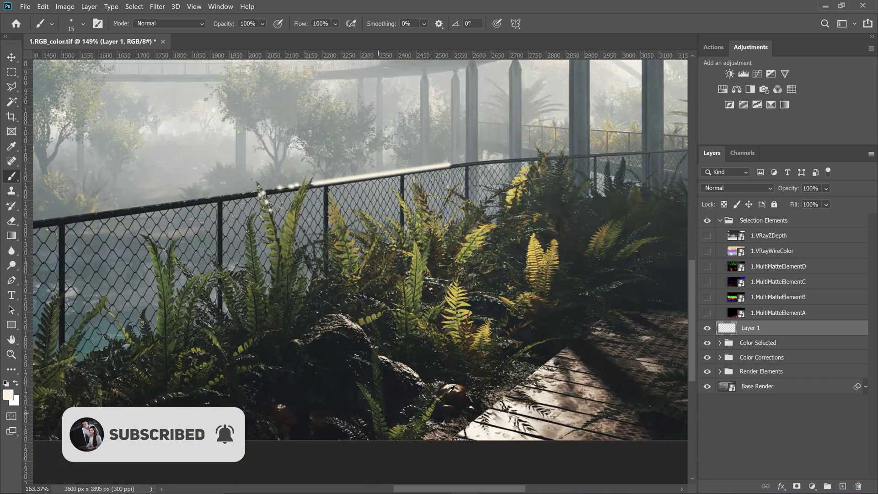
{"action": "left_click", "coordinate": [453, 381]}
{"action": "left_click_drag", "start_coordinate": [453, 381], "coordinate": [467, 389]}
{"action": "left_click", "coordinate": [391, 362]}
{"action": "left_click", "coordinate": [391, 361]}
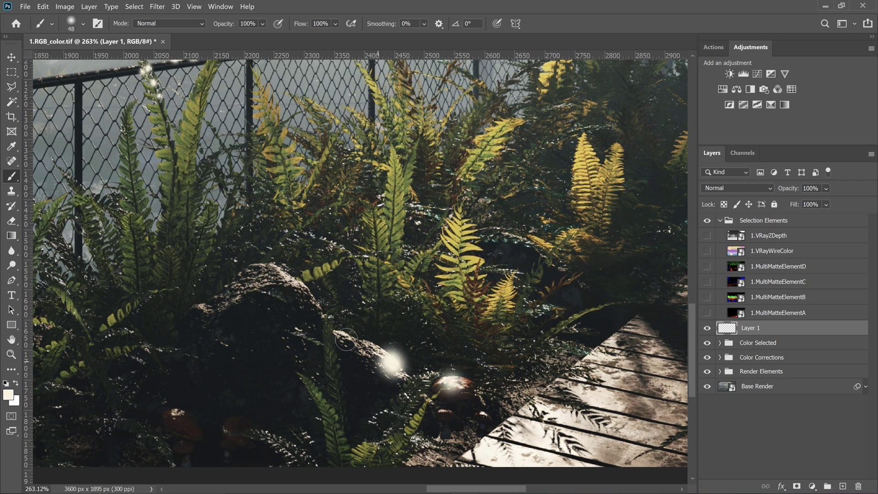
{"action": "left_click", "coordinate": [340, 336]}
{"action": "left_click", "coordinate": [341, 335]}
{"action": "left_click", "coordinate": [288, 279]}
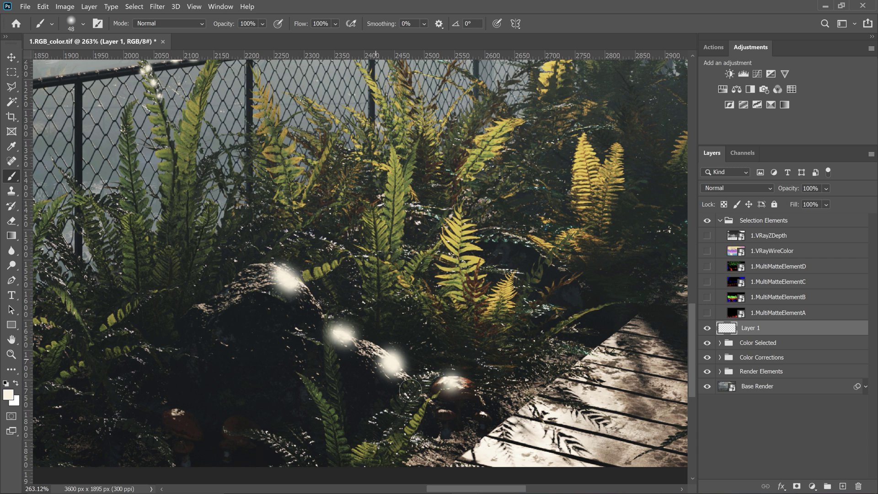
{"action": "left_click", "coordinate": [180, 413]}
Paint larger glowing dots on the dark rock and among the ferns, undoing the last one.
{"action": "scroll", "coordinate": [508, 321], "scroll_direction": "down", "scroll_amount": 2}
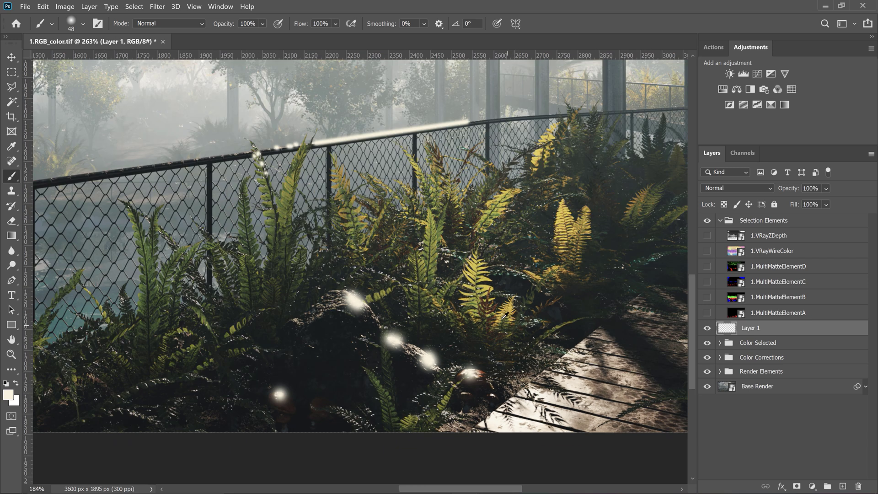
{"action": "scroll", "coordinate": [505, 316], "scroll_direction": "down", "scroll_amount": 2}
{"action": "scroll", "coordinate": [471, 329], "scroll_direction": "up", "scroll_amount": 2}
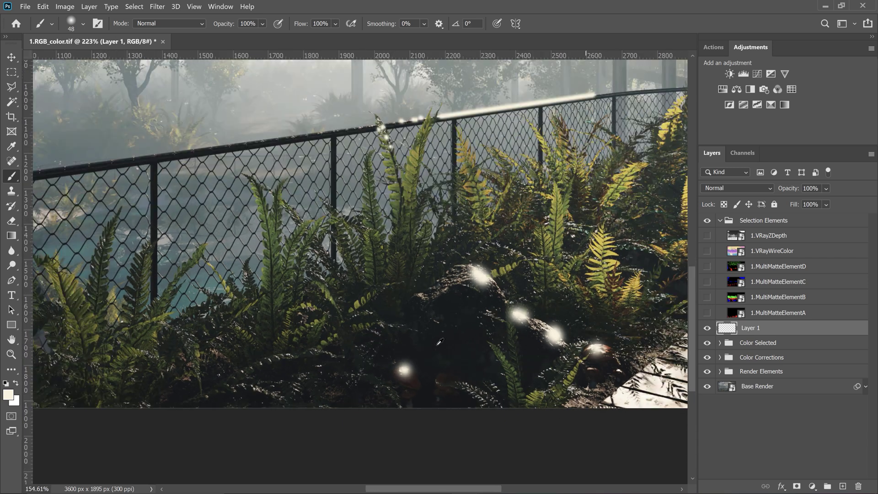
{"action": "scroll", "coordinate": [439, 342], "scroll_direction": "down", "scroll_amount": 3}
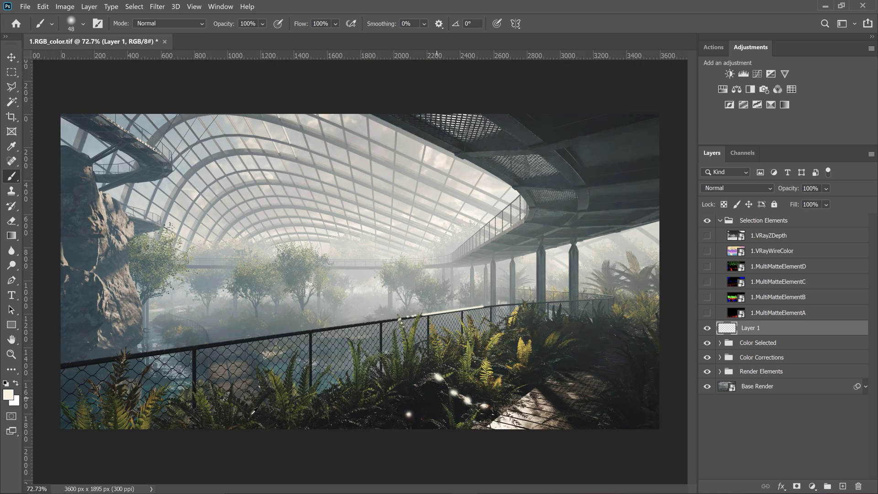
{"action": "scroll", "coordinate": [186, 393], "scroll_direction": "up", "scroll_amount": 5}
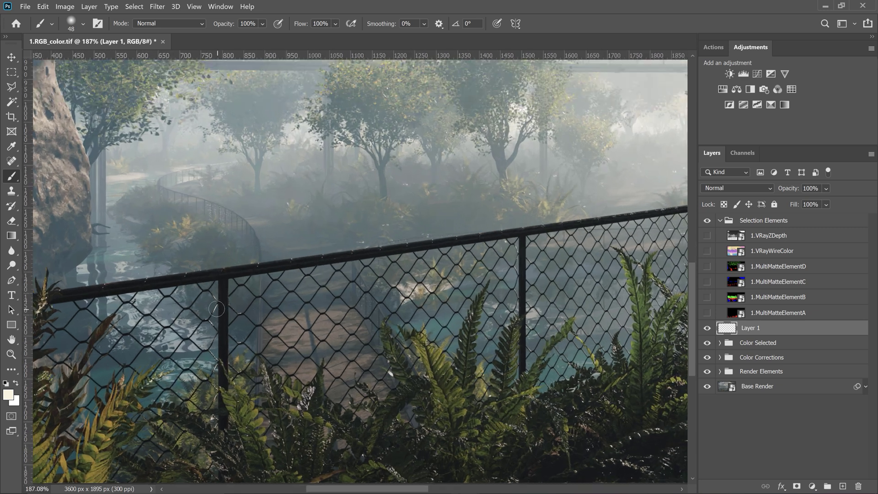
{"action": "mouse_move", "coordinate": [219, 323]}
{"action": "left_mouse_down"}
{"action": "mouse_move", "coordinate": [209, 326]}
{"action": "mouse_move", "coordinate": [215, 310]}
{"action": "left_mouse_up"}
{"action": "scroll", "coordinate": [140, 326], "scroll_direction": "down", "scroll_amount": 8}
{"action": "scroll", "coordinate": [484, 276], "scroll_direction": "up", "scroll_amount": 7}
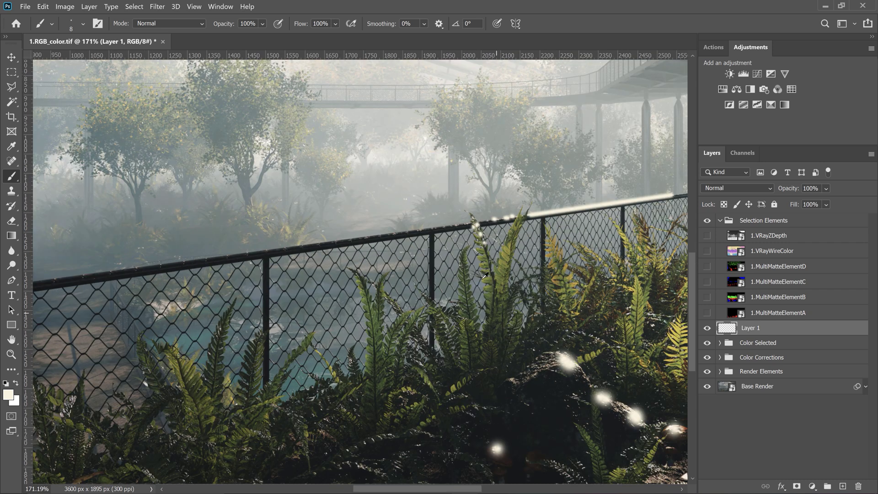
{"action": "left_click_drag", "start_coordinate": [485, 235], "coordinate": [494, 243]}
{"action": "scroll", "coordinate": [450, 403], "scroll_direction": "down", "scroll_amount": 3}
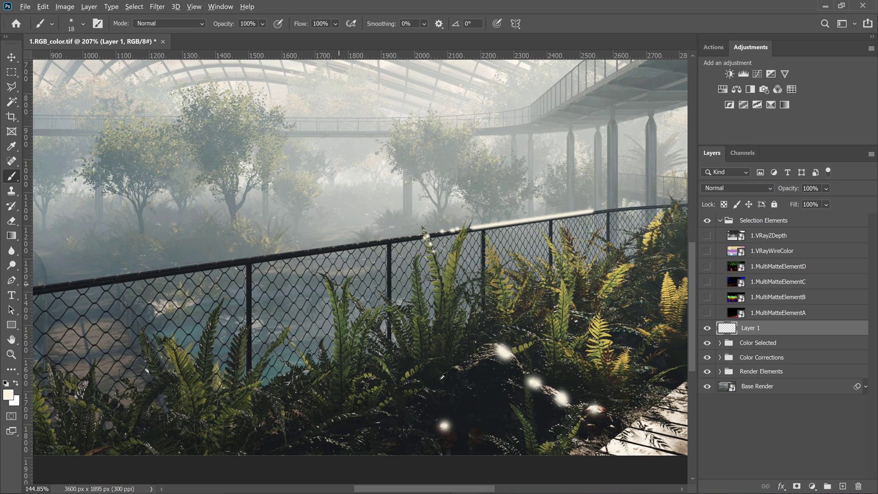
{"action": "scroll", "coordinate": [450, 403], "scroll_direction": "up", "scroll_amount": 4}
{"action": "left_click_drag", "start_coordinate": [529, 348], "coordinate": [526, 346]}
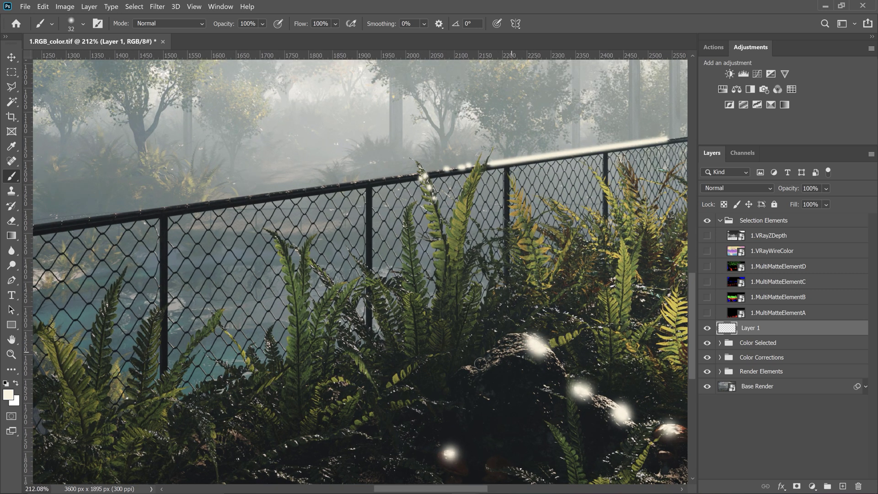
{"action": "left_click", "coordinate": [468, 369]}
{"action": "scroll", "coordinate": [531, 385], "scroll_direction": "down", "scroll_amount": 3}
{"action": "scroll", "coordinate": [437, 432], "scroll_direction": "up", "scroll_amount": 4}
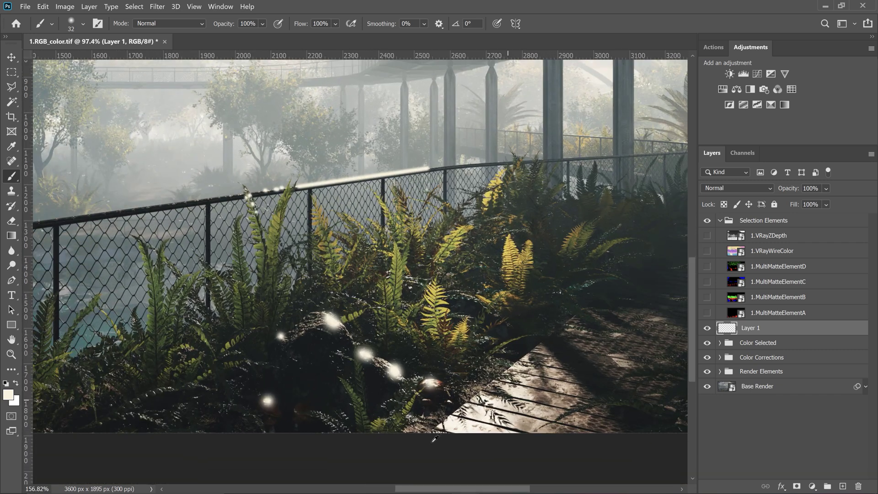
{"action": "scroll", "coordinate": [437, 432], "scroll_direction": "up", "scroll_amount": 1}
{"action": "left_click_drag", "start_coordinate": [437, 433], "coordinate": [435, 438]}
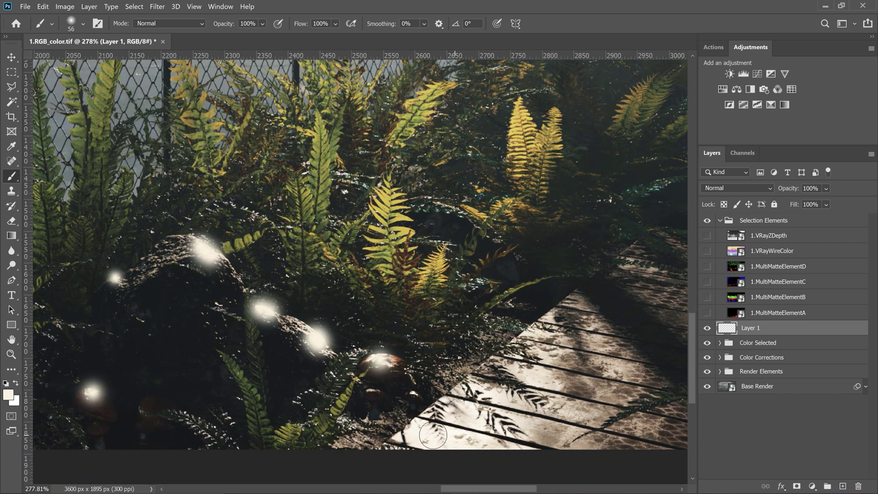
{"action": "scroll", "coordinate": [494, 439], "scroll_direction": "down", "scroll_amount": 3}
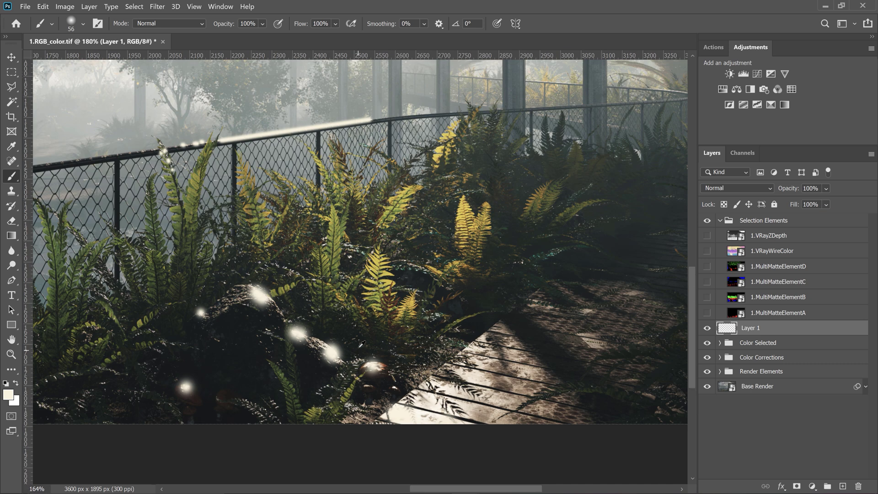
{"action": "scroll", "coordinate": [437, 269], "scroll_direction": "up", "scroll_amount": 2}
{"action": "left_click", "coordinate": [416, 349]}
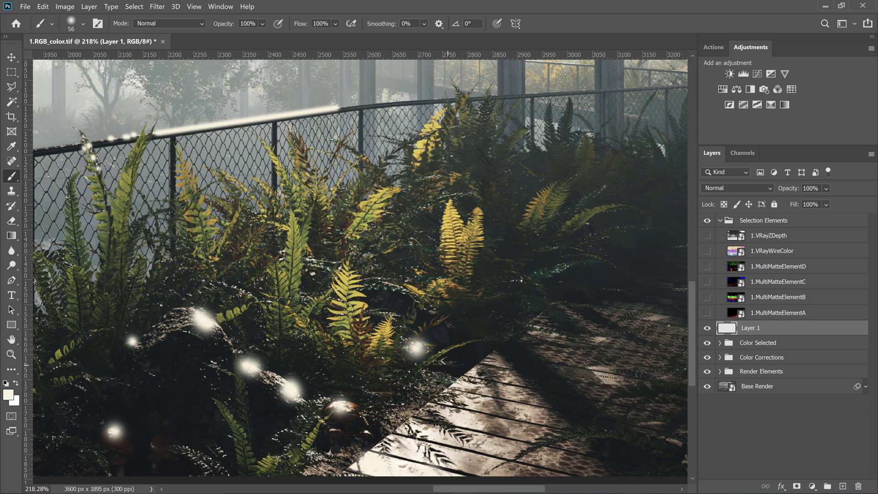
{"action": "key", "text": "ctrl+z"}
{"action": "scroll", "coordinate": [416, 246], "scroll_direction": "down", "scroll_amount": 3}
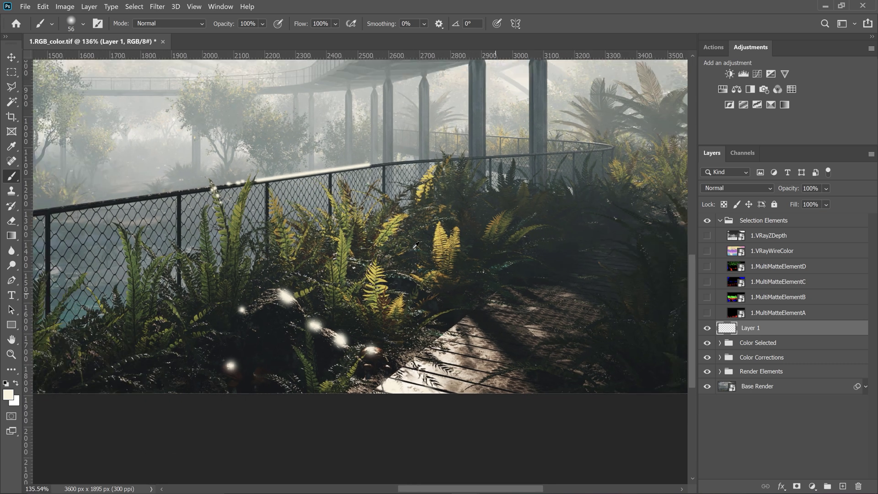
Set Layer 1 to Screen blend mode at 21% opacity.
{"action": "left_click", "coordinate": [725, 188]}
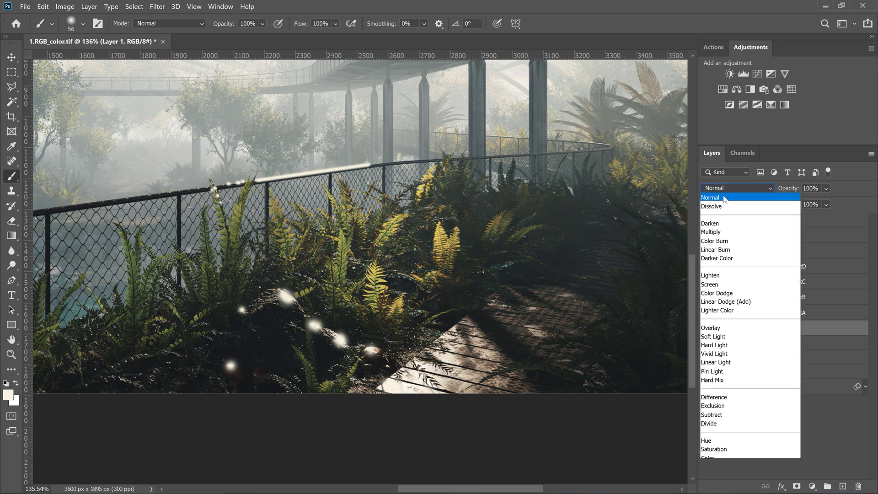
{"action": "left_click", "coordinate": [722, 286]}
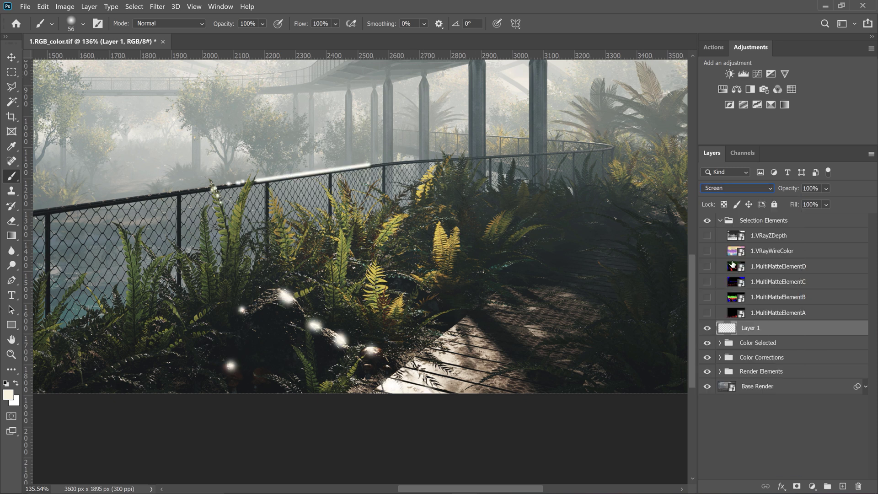
{"action": "left_click", "coordinate": [826, 188]}
{"action": "left_click_drag", "start_coordinate": [818, 200], "coordinate": [823, 204]}
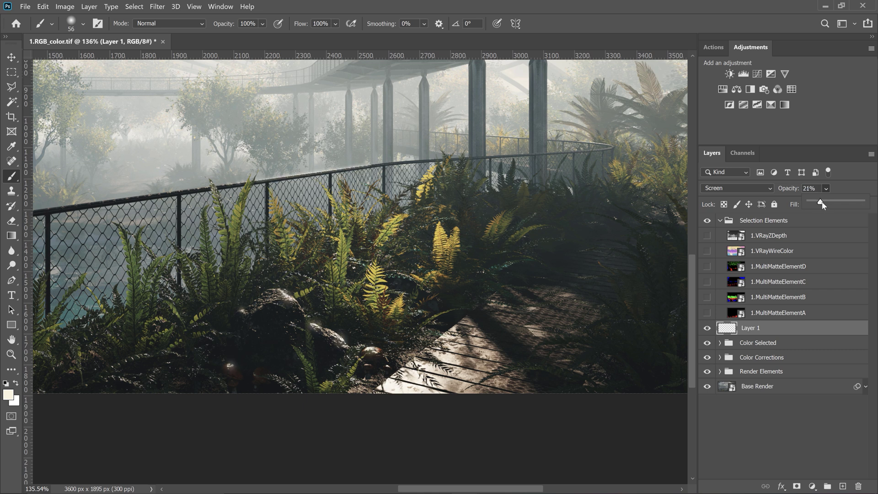
{"action": "left_click", "coordinate": [446, 212]}
Toggle the glow layer off and on to compare, leaving it visible.
{"action": "key", "text": "v"}
{"action": "left_click", "coordinate": [708, 329]}
{"action": "left_click", "coordinate": [708, 330]}
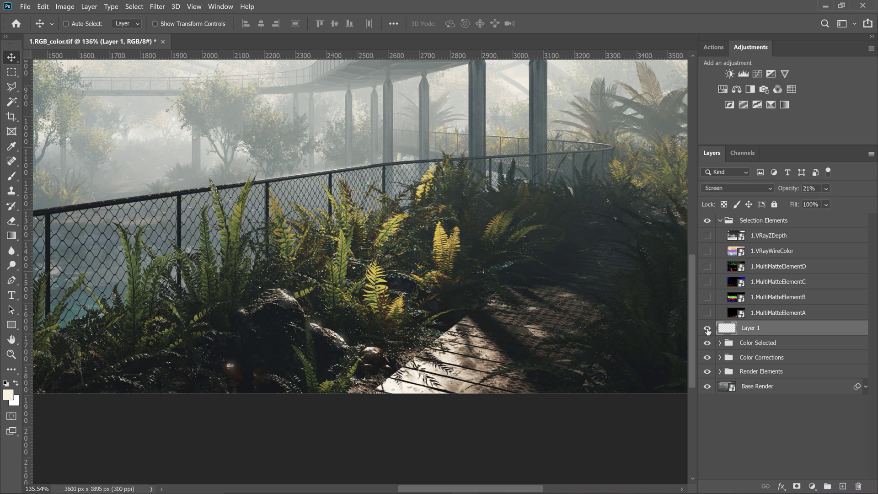
{"action": "left_click", "coordinate": [708, 331]}
{"action": "left_click", "coordinate": [708, 331]}
{"action": "scroll", "coordinate": [490, 298], "scroll_direction": "down", "scroll_amount": 5}
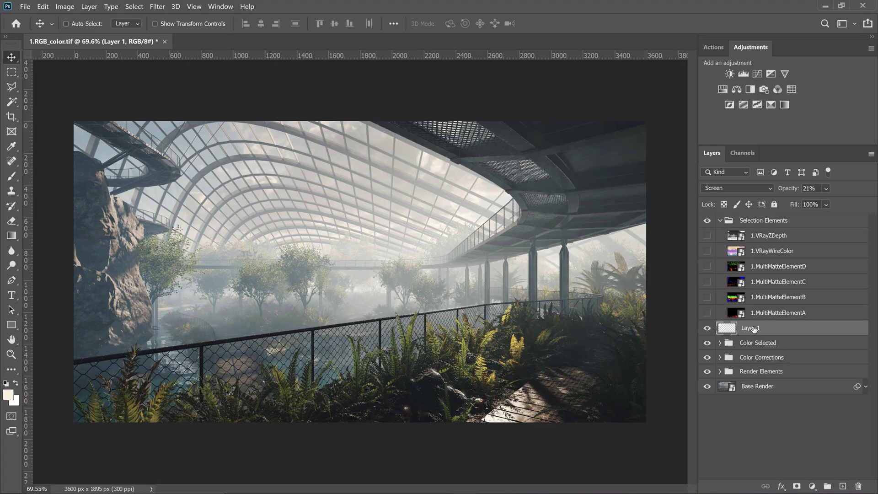
{"action": "double_click", "coordinate": [754, 328]}
Drag the flock of birds into the greenhouse document.
{"action": "left_click_drag", "start_coordinate": [554, 212], "coordinate": [540, 261]}
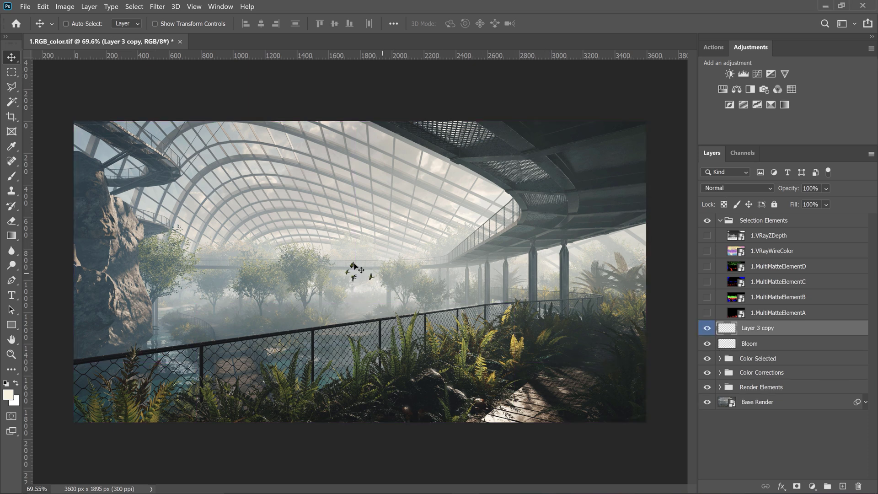
Move the birds under the walkway and scale them to about 117%.
{"action": "left_click_drag", "start_coordinate": [411, 283], "coordinate": [496, 294]}
{"action": "key", "text": "ctrl+t"}
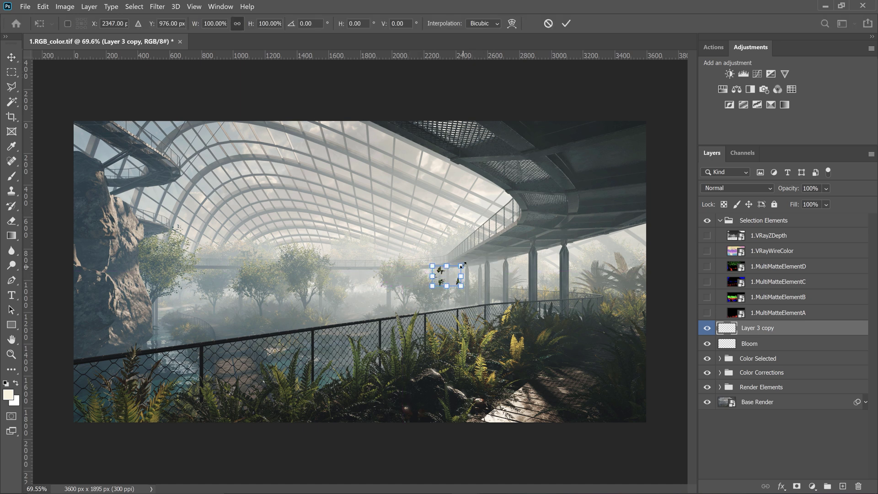
{"action": "left_click_drag", "start_coordinate": [464, 265], "coordinate": [470, 278]}
{"action": "key", "text": "Return"}
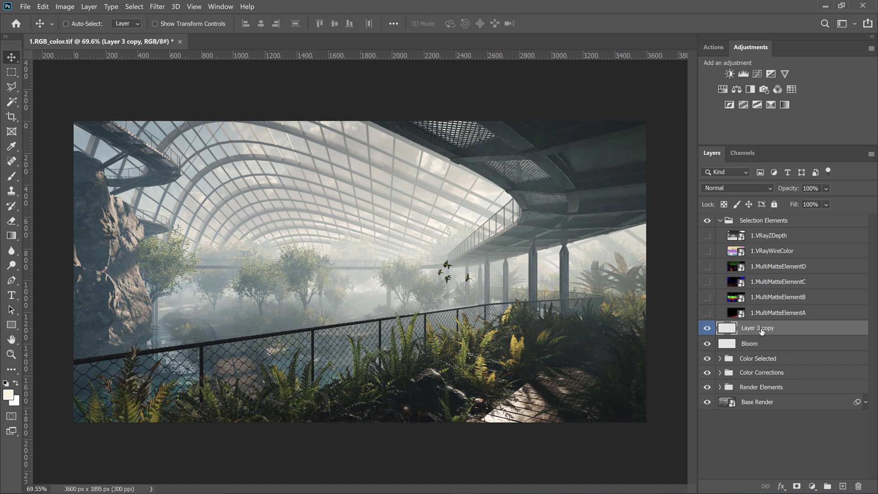
Convert the birds layer to a smart object and nudge the parrots slightly left.
{"action": "right_click", "coordinate": [762, 331]}
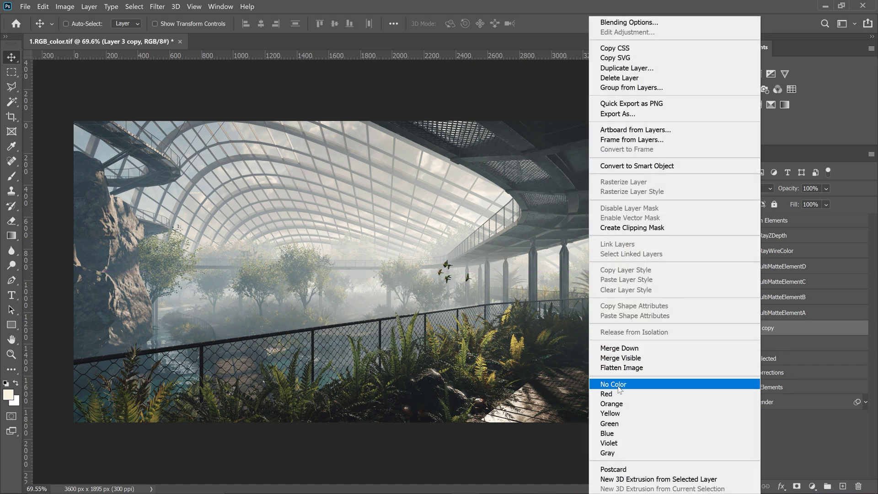
{"action": "left_click", "coordinate": [643, 166]}
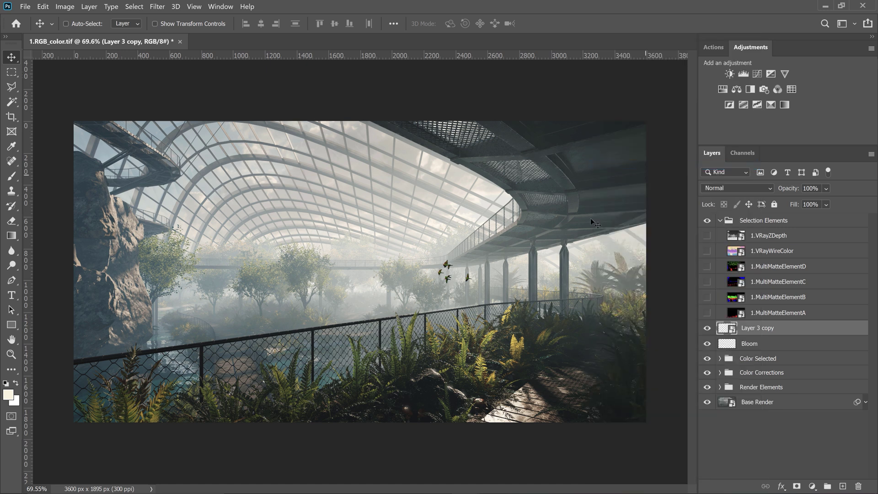
{"action": "scroll", "coordinate": [462, 275], "scroll_direction": "up", "scroll_amount": 5}
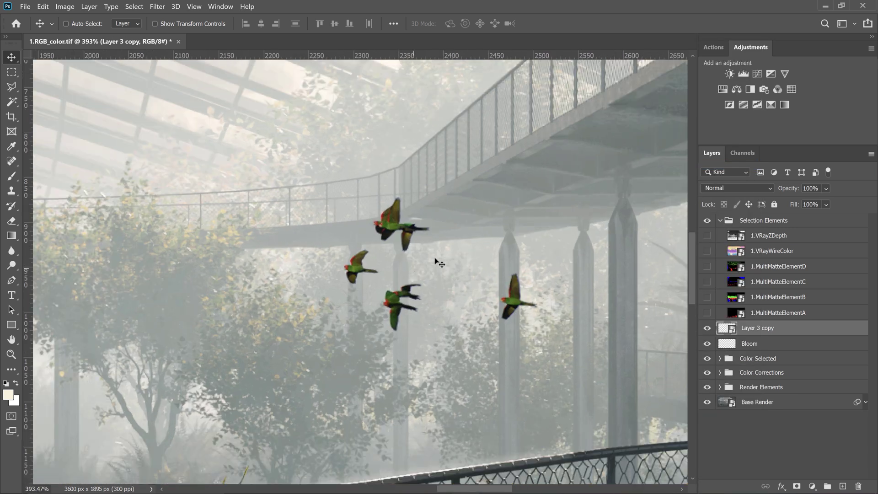
{"action": "left_click_drag", "start_coordinate": [435, 260], "coordinate": [422, 259]}
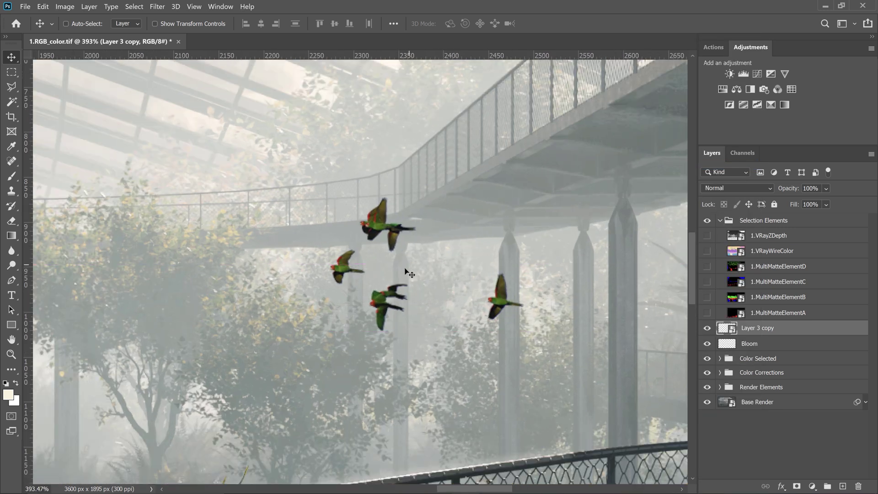
Fill a new layer with sampled fog grey, clip it to the parrots, and set 68% opacity.
{"action": "key", "text": "b"}
{"action": "left_click", "coordinate": [383, 265], "text": "alt"}
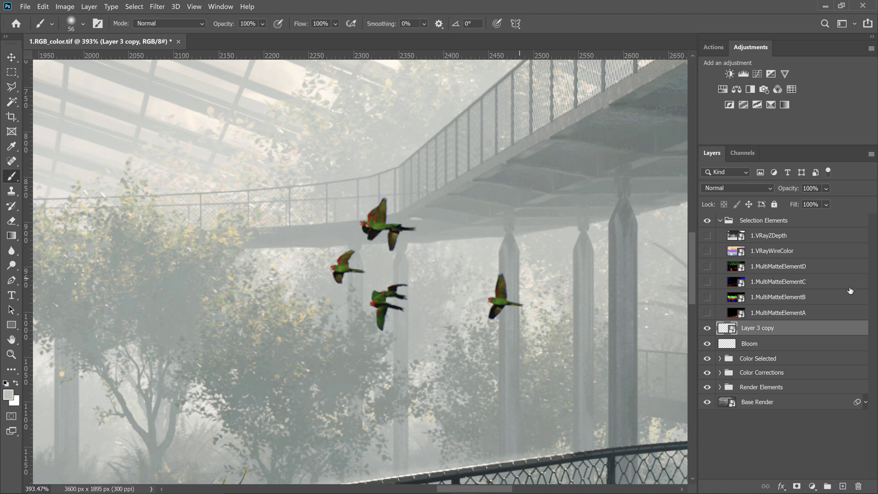
{"action": "left_click", "coordinate": [845, 487]}
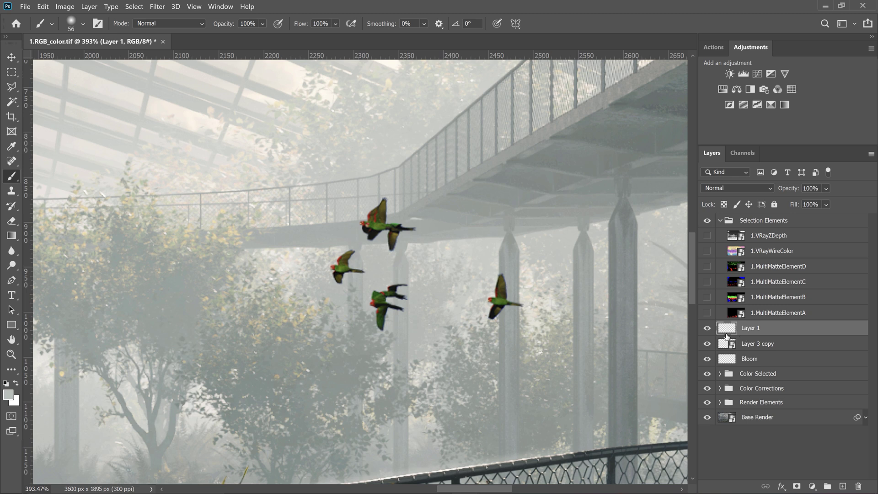
{"action": "key", "text": "alt+BackSpace"}
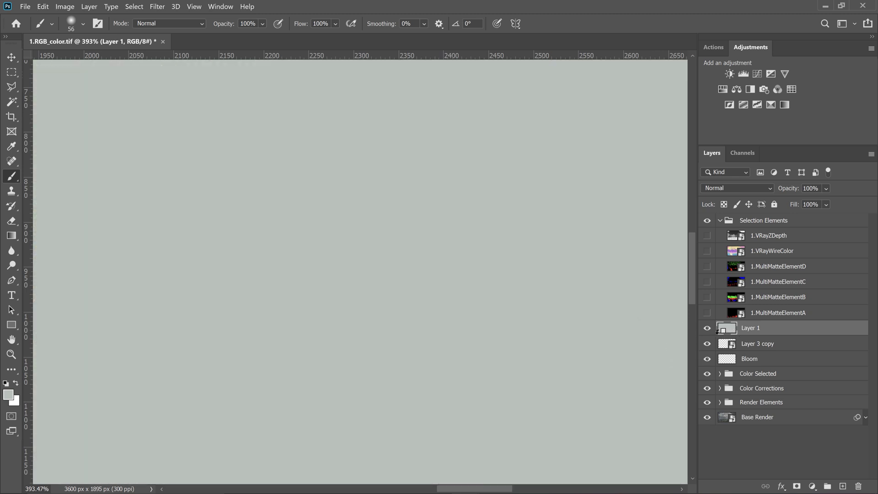
{"action": "left_click", "coordinate": [724, 335], "text": "alt"}
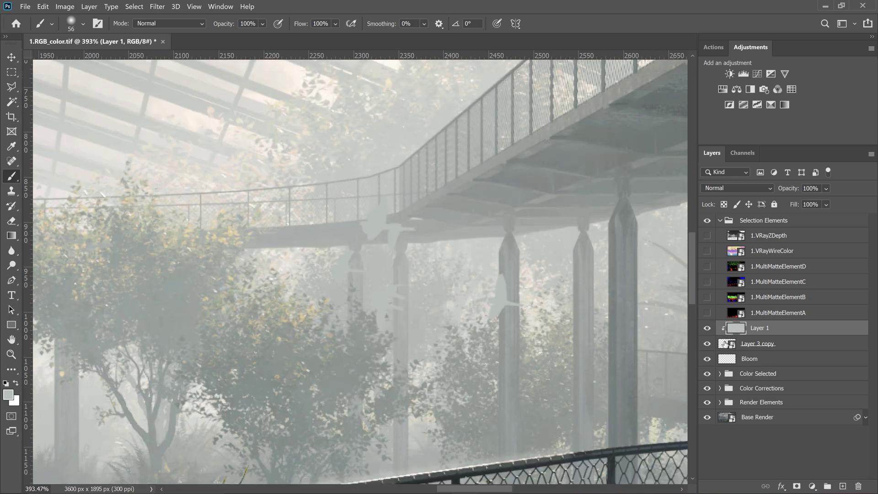
{"action": "left_click", "coordinate": [708, 329]}
{"action": "left_click", "coordinate": [708, 330]}
{"action": "left_click", "coordinate": [826, 189]}
{"action": "mouse_move", "coordinate": [863, 201]}
{"action": "left_mouse_down"}
{"action": "mouse_move", "coordinate": [833, 203]}
{"action": "mouse_move", "coordinate": [846, 200]}
{"action": "left_mouse_up"}
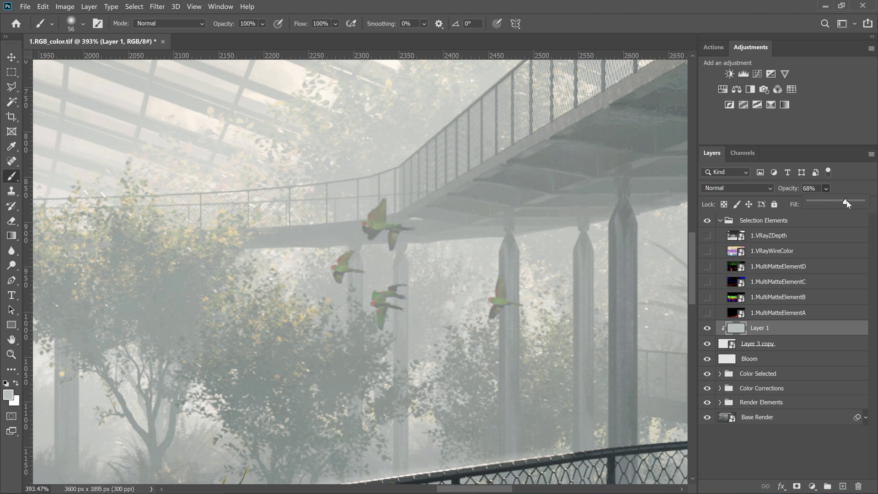
{"action": "left_click", "coordinate": [742, 344]}
Add a clipped Hue/Saturation adjustment to the parrots with Saturation -43.
{"action": "left_click", "coordinate": [741, 344]}
{"action": "left_click", "coordinate": [737, 90]}
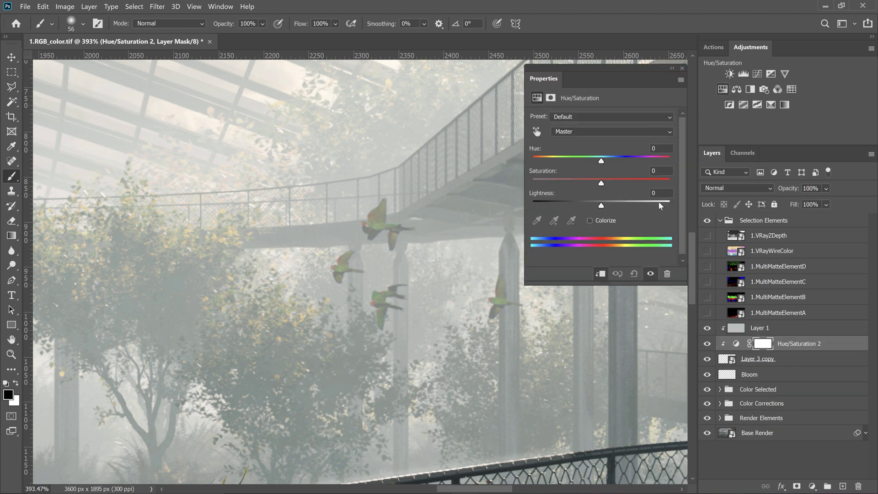
{"action": "left_click_drag", "start_coordinate": [582, 180], "coordinate": [572, 183]}
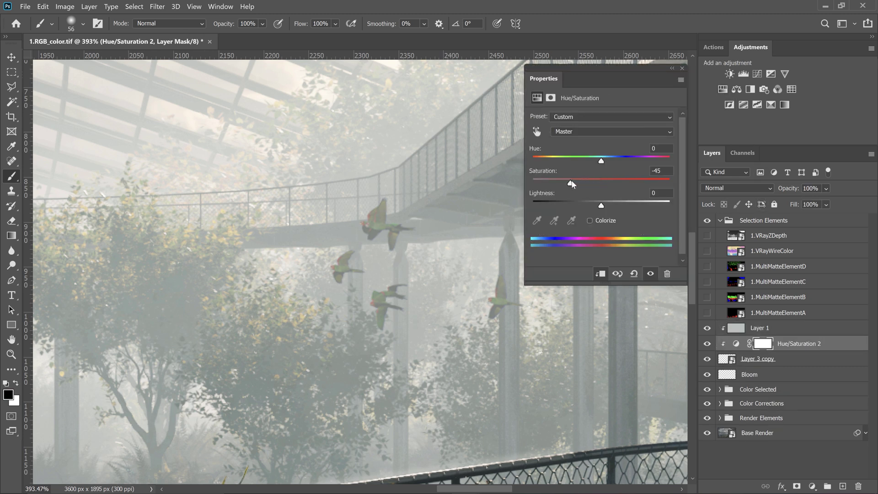
{"action": "left_click", "coordinate": [682, 69]}
{"action": "scroll", "coordinate": [475, 243], "scroll_direction": "down", "scroll_amount": 5}
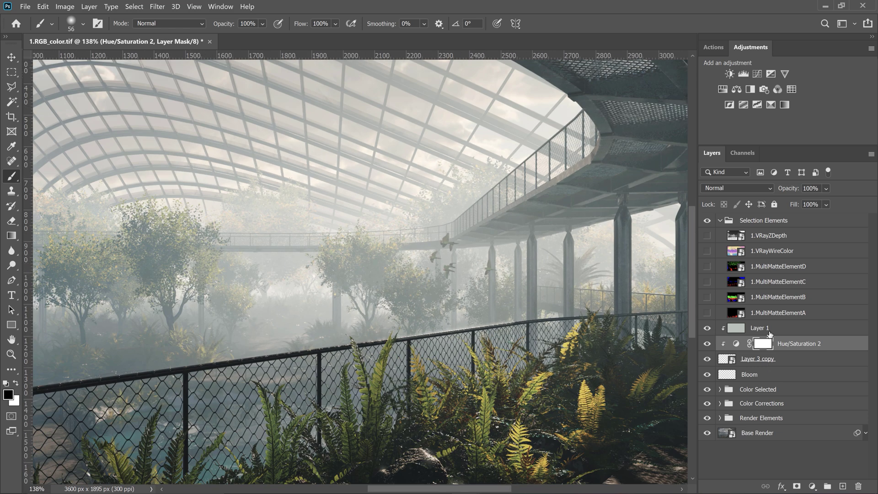
Set the grey haze layer's opacity to 65%.
{"action": "left_click", "coordinate": [769, 331]}
{"action": "left_click", "coordinate": [826, 189]}
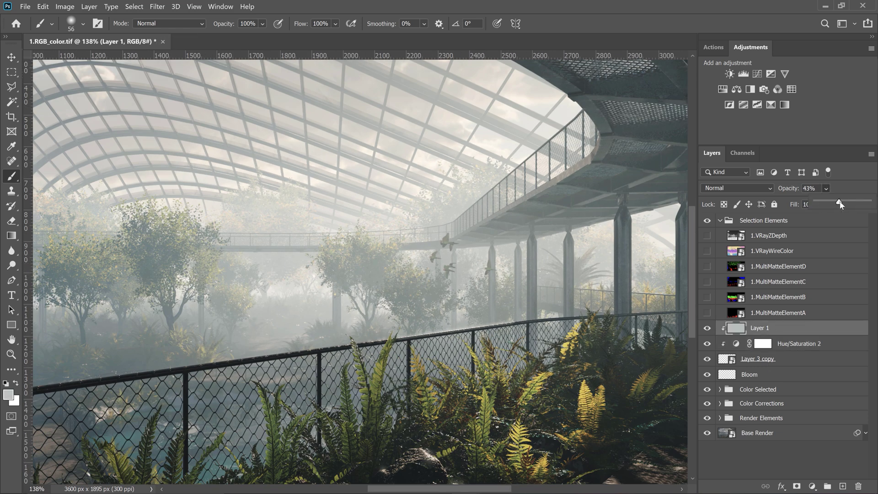
{"action": "key", "text": "ctrl+minus"}
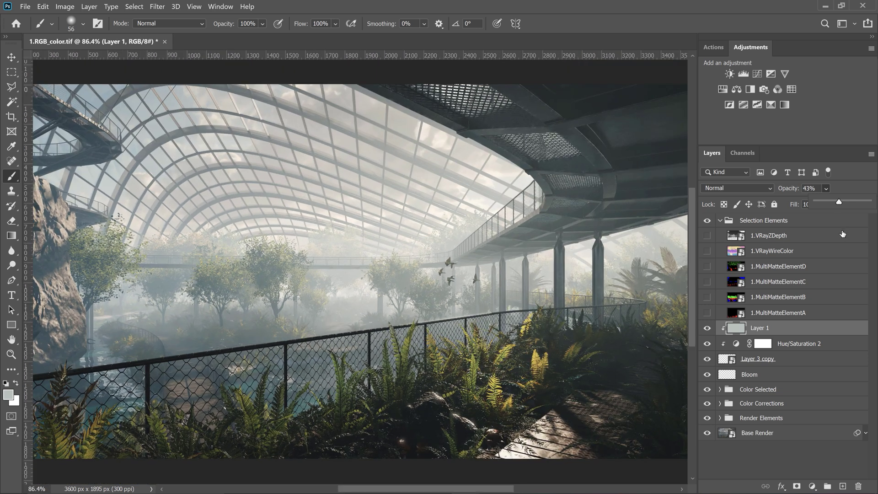
{"action": "left_click_drag", "start_coordinate": [841, 204], "coordinate": [851, 204]}
{"action": "scroll", "coordinate": [628, 311], "scroll_direction": "down", "scroll_amount": 2}
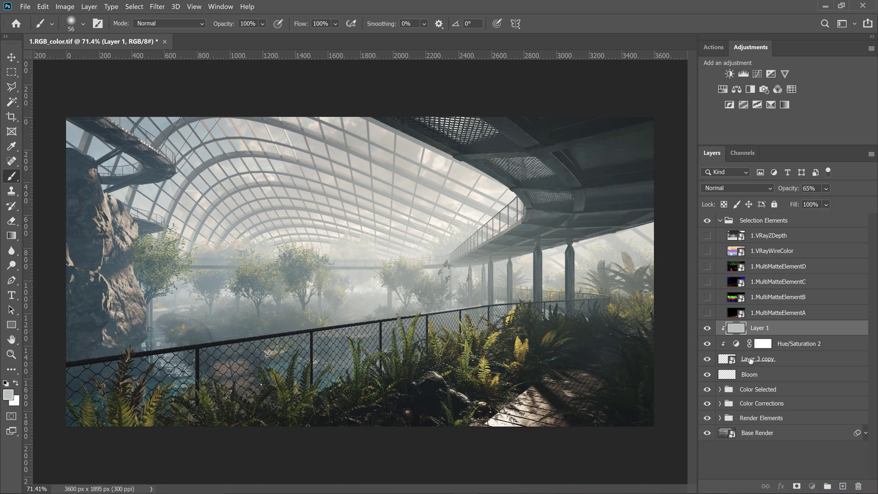
{"action": "left_click", "coordinate": [754, 360]}
Apply a Motion Blur of -8° angle and 12 pixels distance to the parrots.
{"action": "scroll", "coordinate": [469, 287], "scroll_direction": "up", "scroll_amount": 5}
{"action": "scroll", "coordinate": [485, 272], "scroll_direction": "up", "scroll_amount": 3}
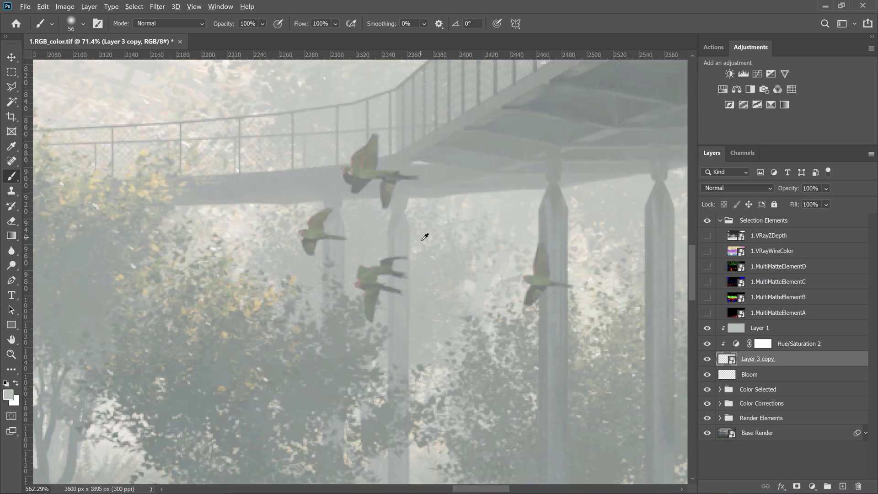
{"action": "left_click", "coordinate": [157, 6]}
{"action": "mouse_move", "coordinate": [196, 124]}
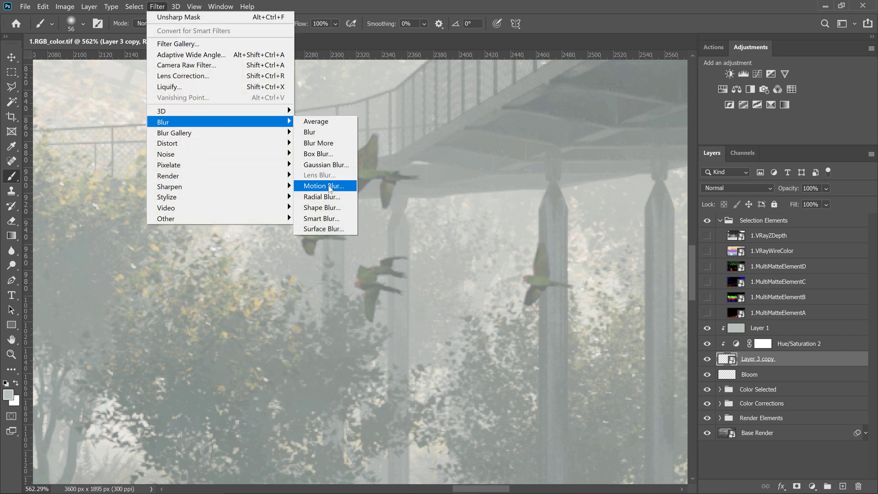
{"action": "left_click", "coordinate": [333, 185]}
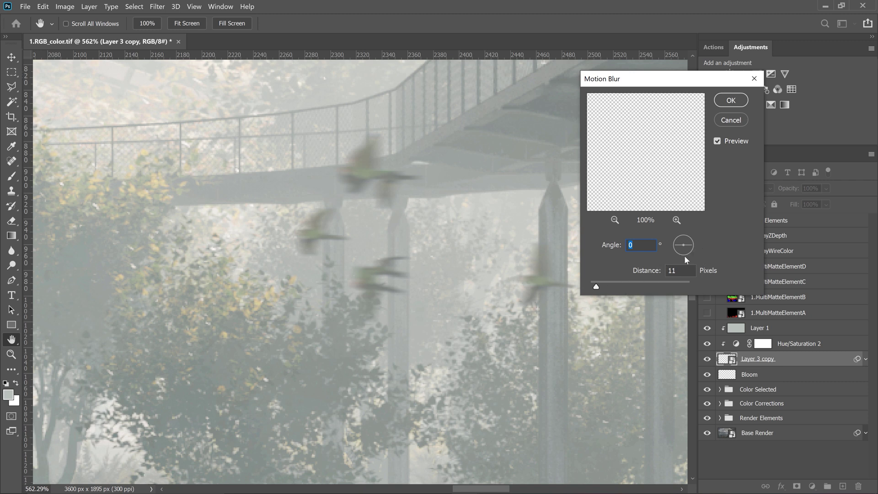
{"action": "type", "text": "-8"}
{"action": "left_click_drag", "start_coordinate": [596, 286], "coordinate": [601, 287]}
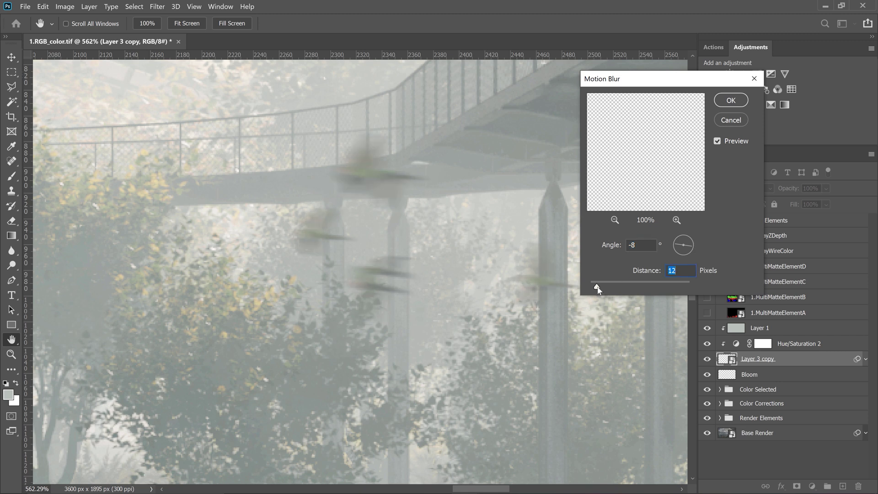
{"action": "left_click", "coordinate": [731, 100]}
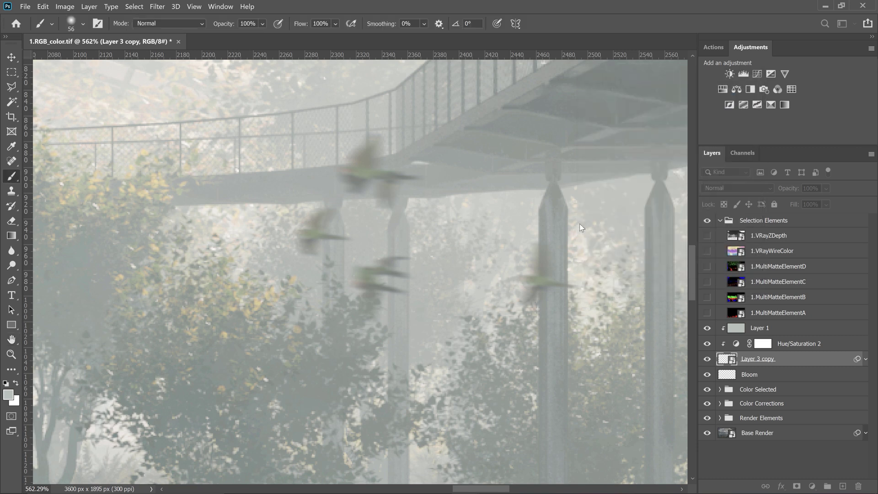
Fit the image on screen and paste the butterfly as a new layer above the grey haze.
{"action": "key", "text": "ctrl+0"}
{"action": "scroll", "coordinate": [541, 287], "scroll_direction": "down", "scroll_amount": 1}
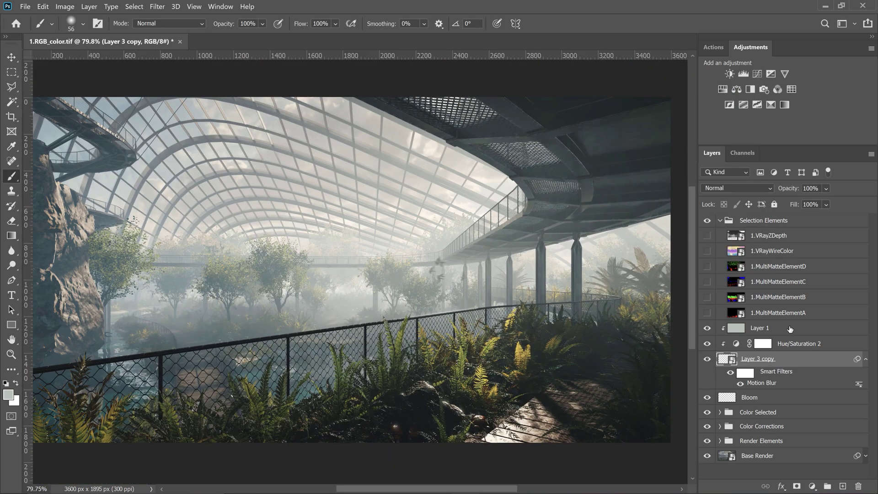
{"action": "left_click", "coordinate": [790, 329]}
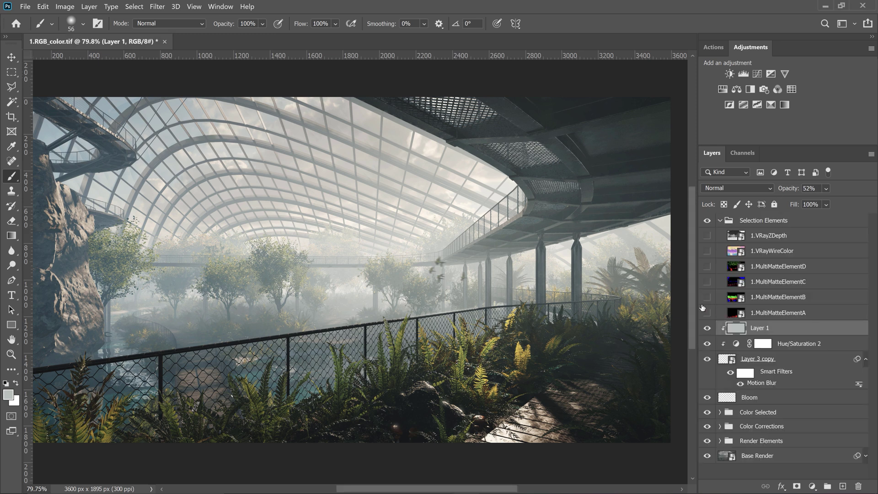
{"action": "key", "text": "ctrl+v"}
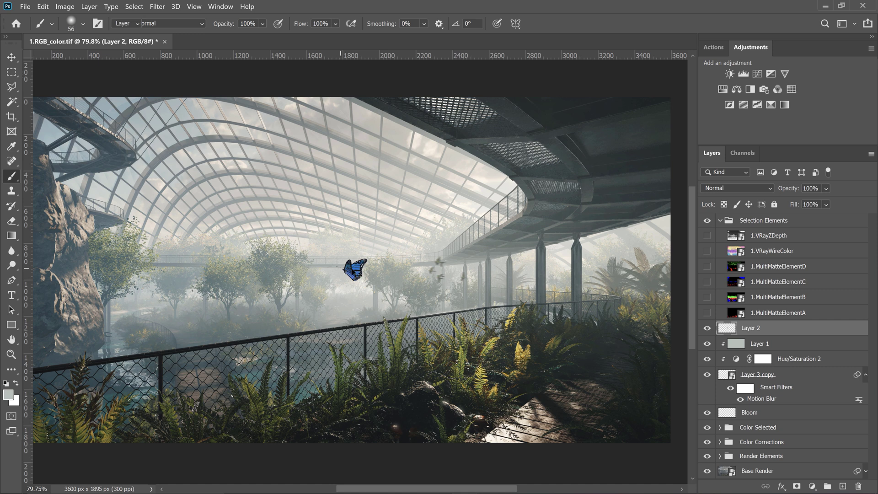
Move the butterfly onto the ferns and scale it down slightly.
{"action": "key", "text": "v"}
{"action": "key", "text": "Right"}
{"action": "mouse_move", "coordinate": [488, 359]}
{"action": "left_mouse_down"}
{"action": "mouse_move", "coordinate": [498, 366]}
{"action": "mouse_move", "coordinate": [485, 384]}
{"action": "mouse_move", "coordinate": [503, 362]}
{"action": "mouse_move", "coordinate": [498, 371]}
{"action": "left_mouse_up"}
{"action": "key", "text": "ctrl"}
{"action": "key", "text": "ctrl+t"}
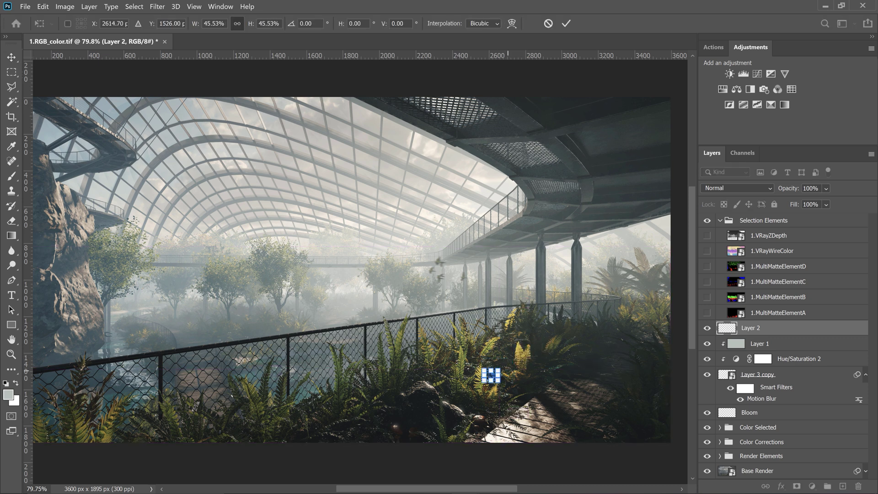
{"action": "key", "text": "Return"}
{"action": "scroll", "coordinate": [495, 383], "scroll_direction": "up", "scroll_amount": 8}
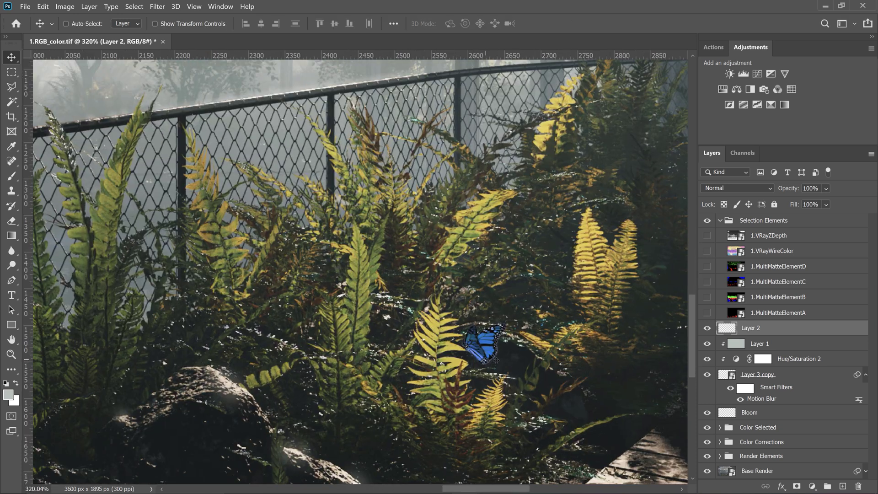
{"action": "left_click_drag", "start_coordinate": [489, 337], "coordinate": [485, 300]}
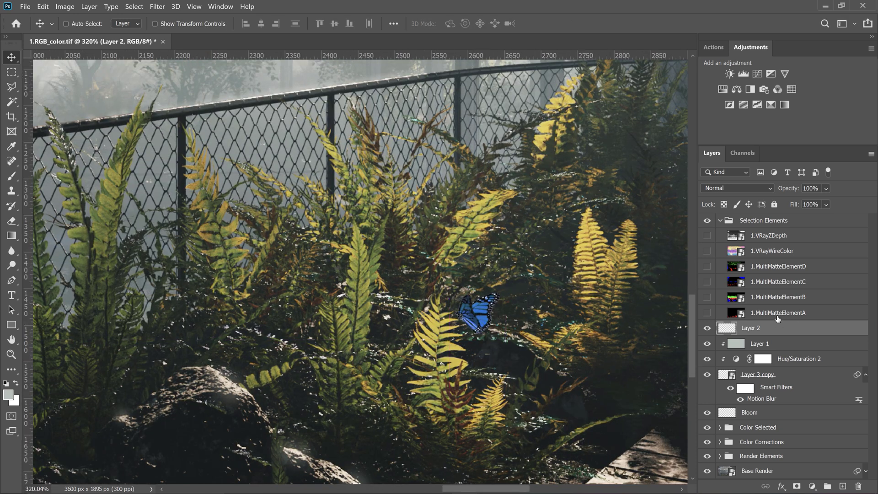
Add a clipped Hue/Saturation adjustment to the butterfly with Hue -13 and Saturation -35.
{"action": "left_click", "coordinate": [735, 90]}
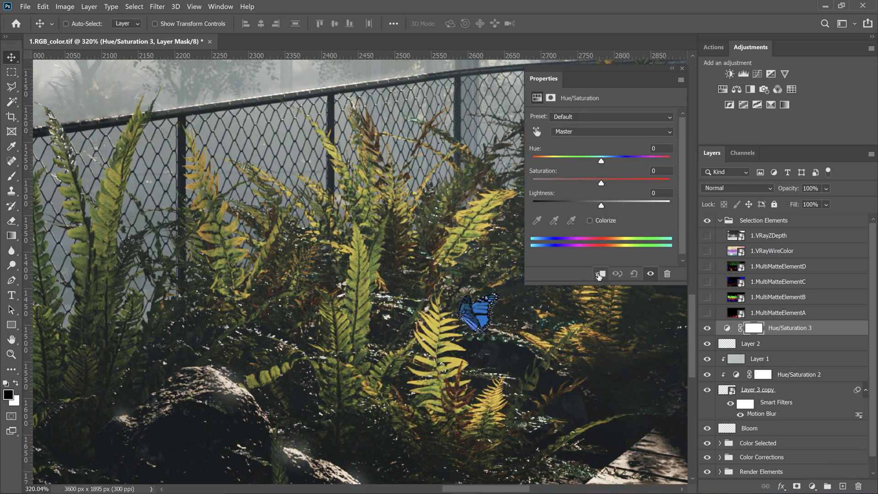
{"action": "left_click", "coordinate": [599, 275]}
{"action": "left_click_drag", "start_coordinate": [607, 160], "coordinate": [580, 182]}
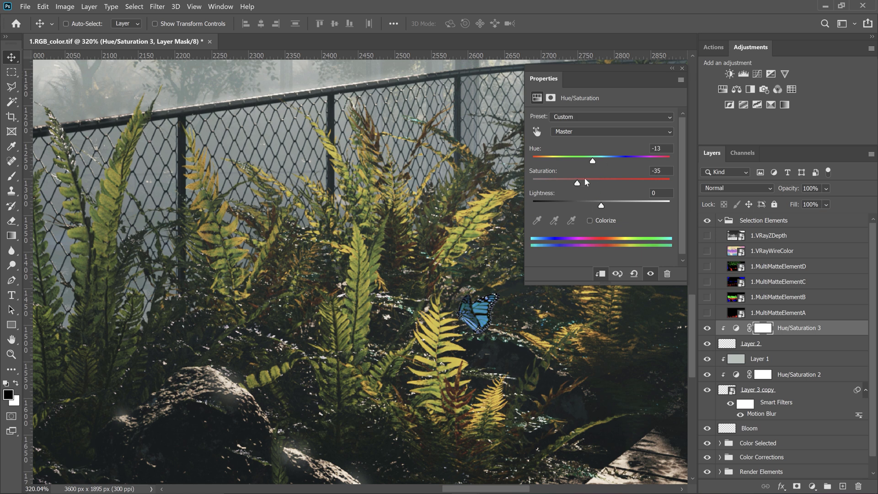
{"action": "left_click_drag", "start_coordinate": [560, 179], "coordinate": [558, 181]}
{"action": "left_click", "coordinate": [683, 68]}
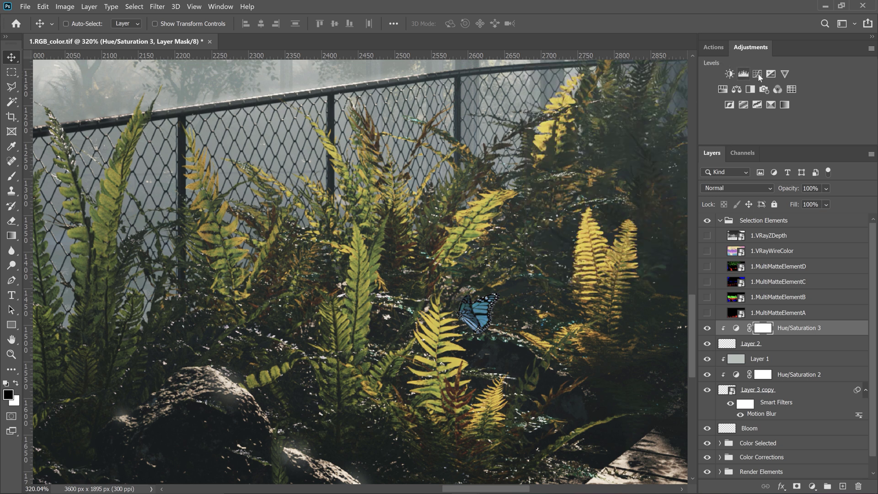
Add a clipped Curves adjustment with a gentle S-curve to add contrast to the butterfly.
{"action": "left_click", "coordinate": [758, 74]}
{"action": "left_click", "coordinate": [600, 273]}
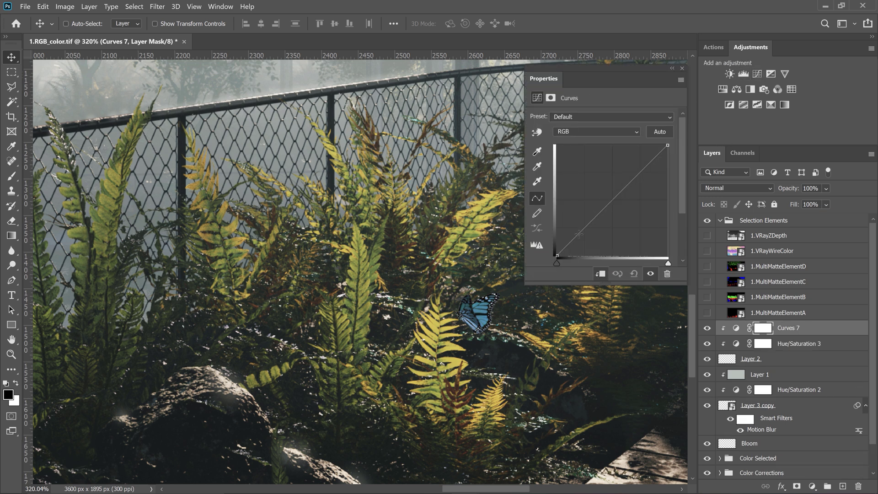
{"action": "left_click", "coordinate": [579, 235]}
{"action": "left_click_drag", "start_coordinate": [632, 181], "coordinate": [627, 164]}
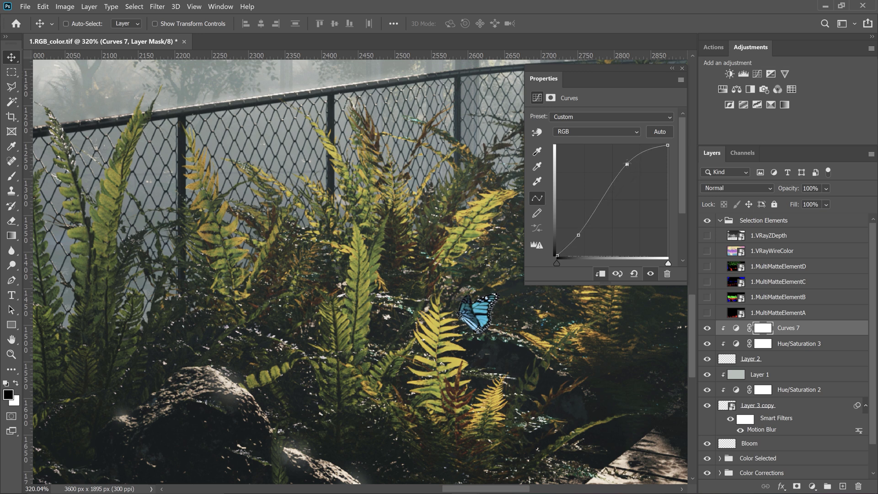
{"action": "left_click", "coordinate": [787, 335]}
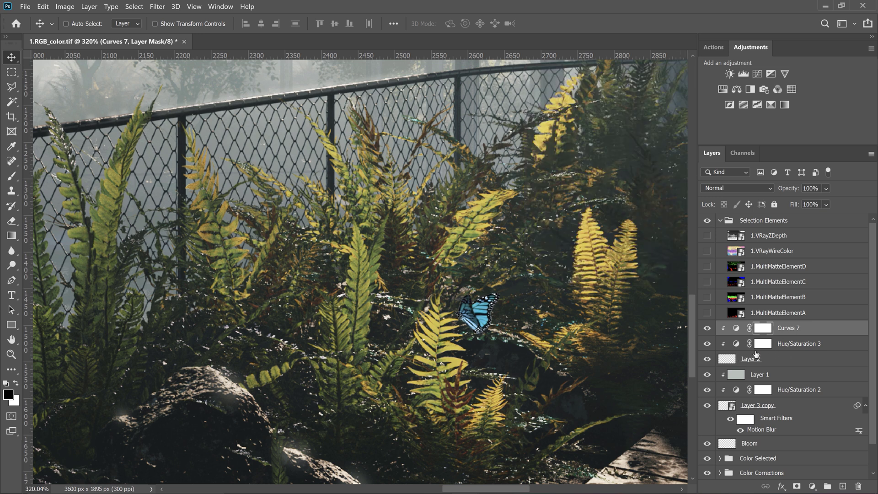
{"action": "key", "text": "b"}
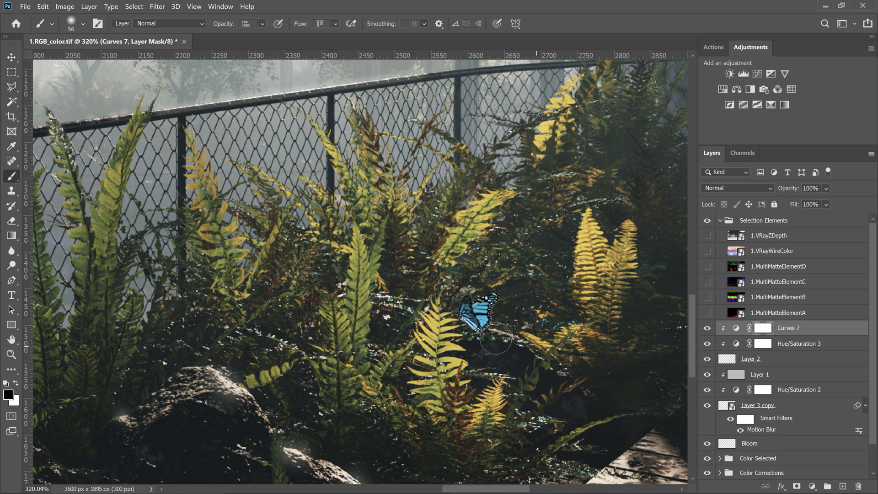
{"action": "left_click_drag", "start_coordinate": [471, 326], "coordinate": [465, 328]}
{"action": "scroll", "coordinate": [541, 338], "scroll_direction": "down", "scroll_amount": 2}
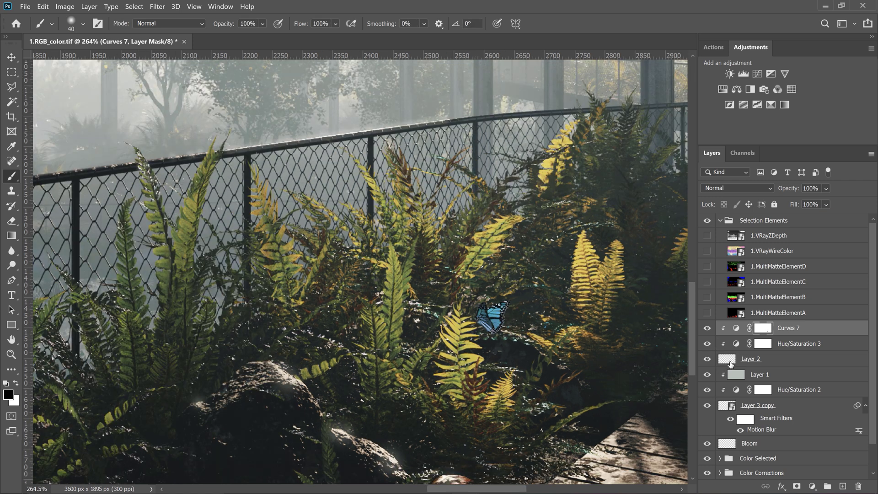
{"action": "left_click", "coordinate": [731, 361]}
Convert Layer 2 to a smart object and apply a 22°, 7-pixel Motion Blur smart filter.
{"action": "right_click", "coordinate": [762, 360]}
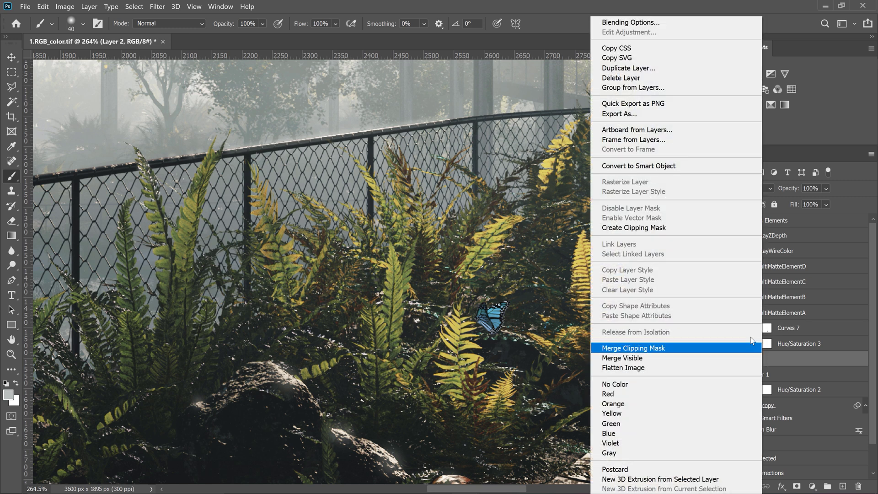
{"action": "left_click", "coordinate": [668, 167]}
{"action": "left_click", "coordinate": [161, 7]}
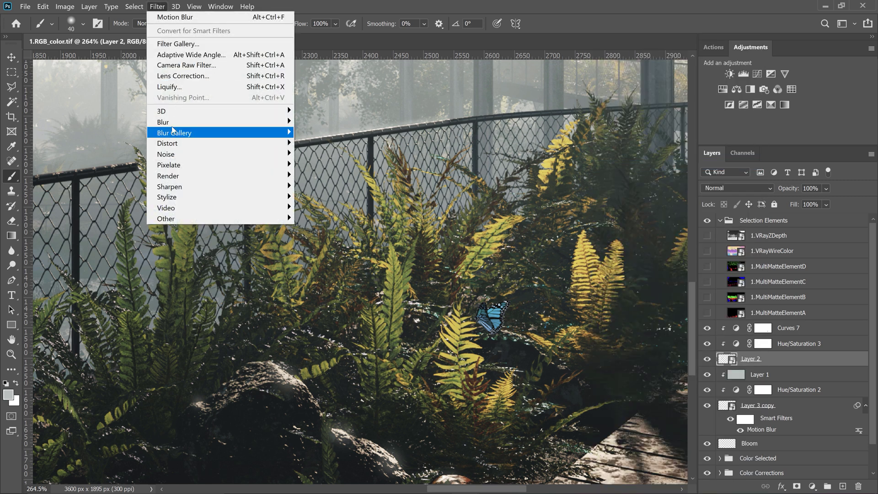
{"action": "mouse_move", "coordinate": [287, 120]}
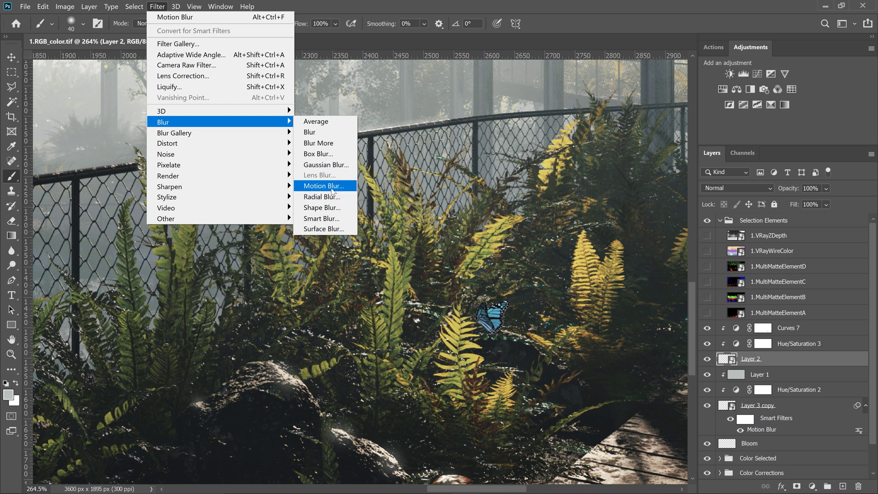
{"action": "left_click", "coordinate": [332, 187]}
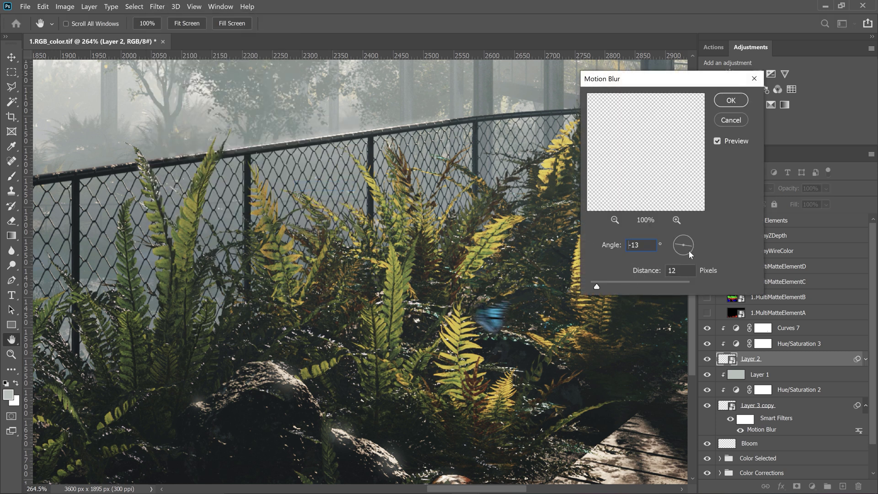
{"action": "left_click_drag", "start_coordinate": [688, 250], "coordinate": [674, 250]}
{"action": "left_click_drag", "start_coordinate": [597, 287], "coordinate": [595, 288]}
{"action": "left_click", "coordinate": [732, 102]}
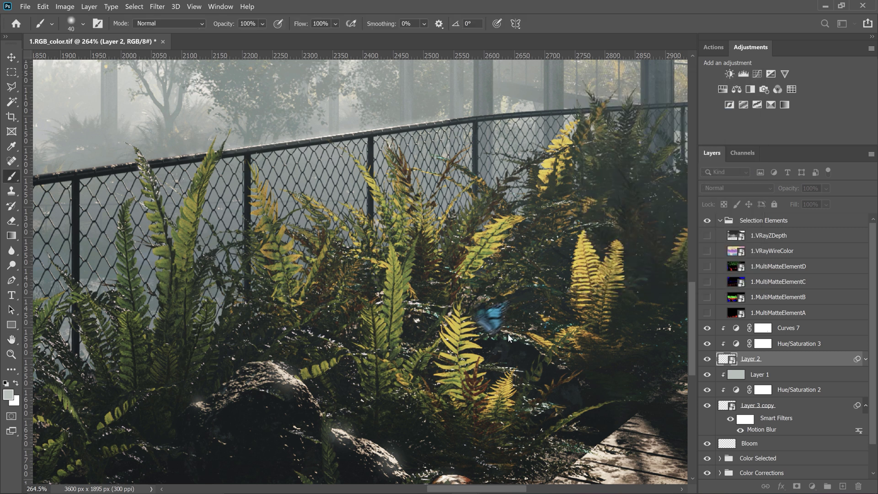
{"action": "left_click", "coordinate": [794, 332]}
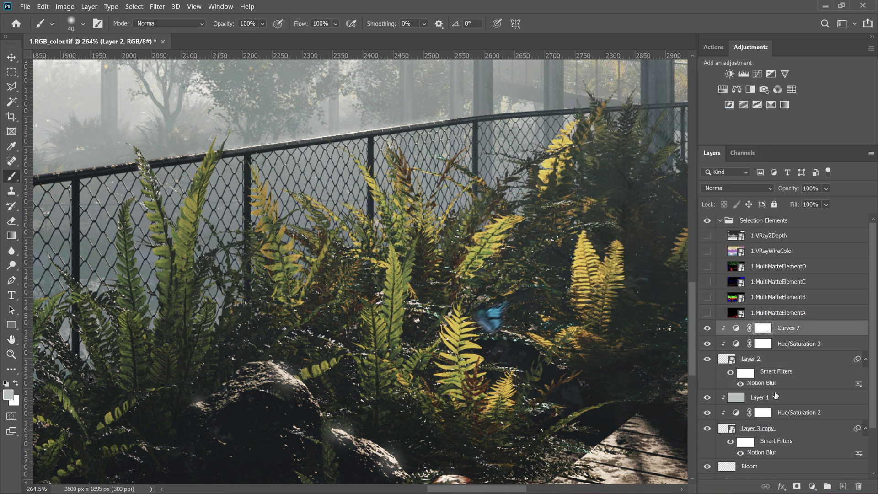
Group the layers from Curves 7 down to Layer 3 copy into one group.
{"action": "left_click", "coordinate": [763, 429], "text": "shift"}
{"action": "key", "text": "ctrl+g"}
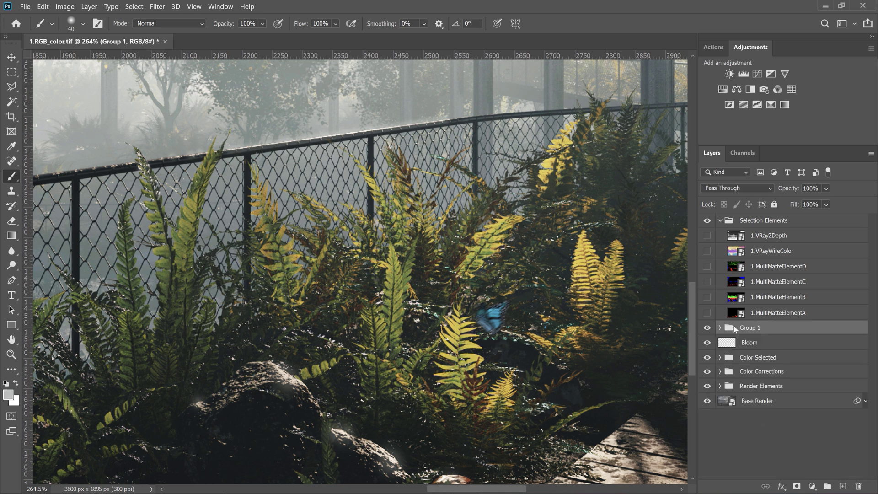
{"action": "scroll", "coordinate": [477, 326], "scroll_direction": "down", "scroll_amount": 6}
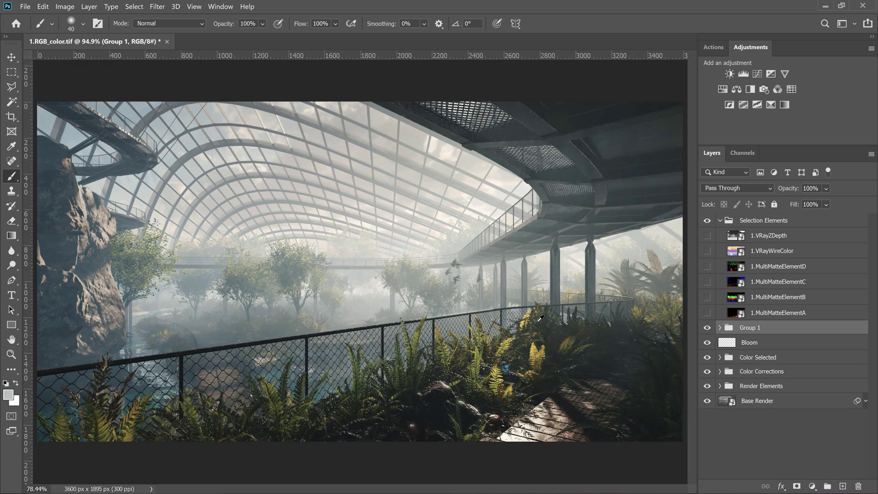
{"action": "key", "text": "v"}
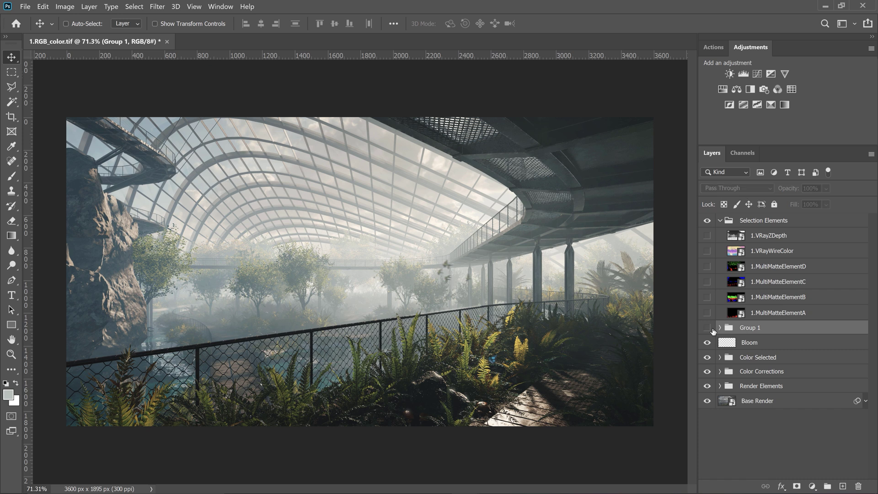
Rename Group 1 to Assets and paste the dark bokeh texture as a new layer.
{"action": "key", "text": "d"}
{"action": "double_click", "coordinate": [751, 328]}
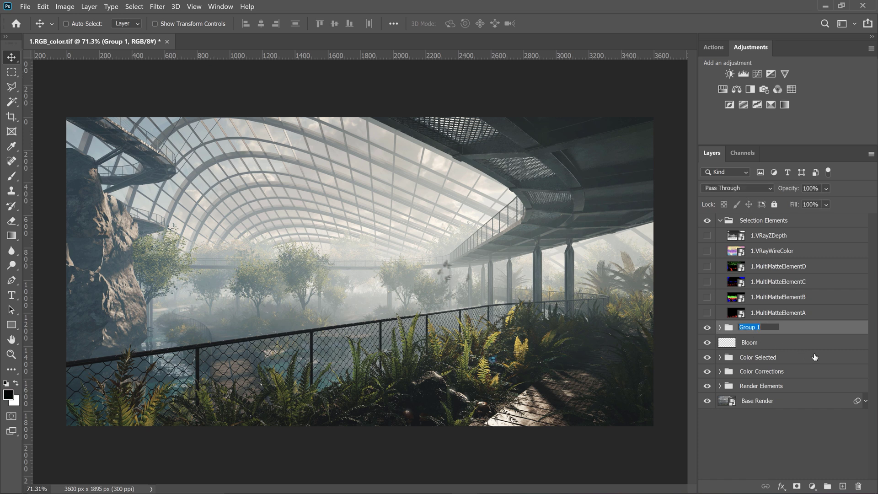
{"action": "type", "text": "Assets"}
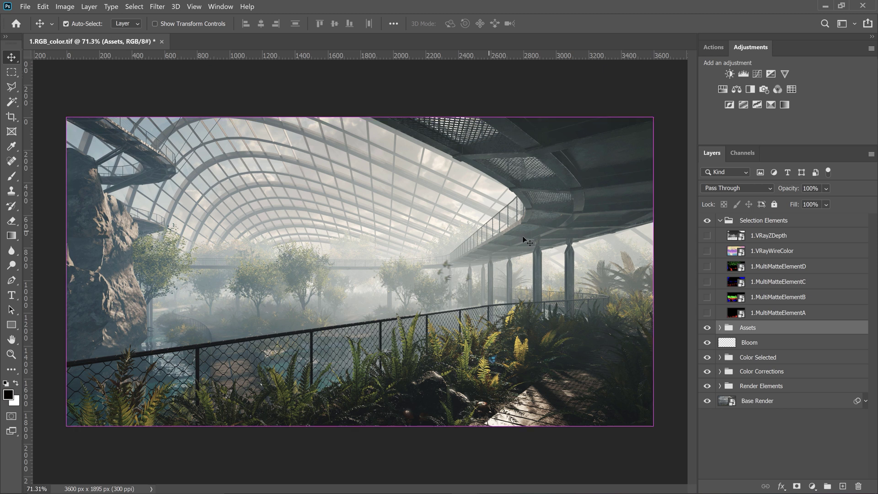
{"action": "key", "text": "ctrl+v"}
Move Bloom above Assets and group it with Layer 3 as 'Overlays'.
{"action": "left_click_drag", "start_coordinate": [750, 360], "coordinate": [760, 339]}
{"action": "left_click", "coordinate": [766, 334], "text": "shift"}
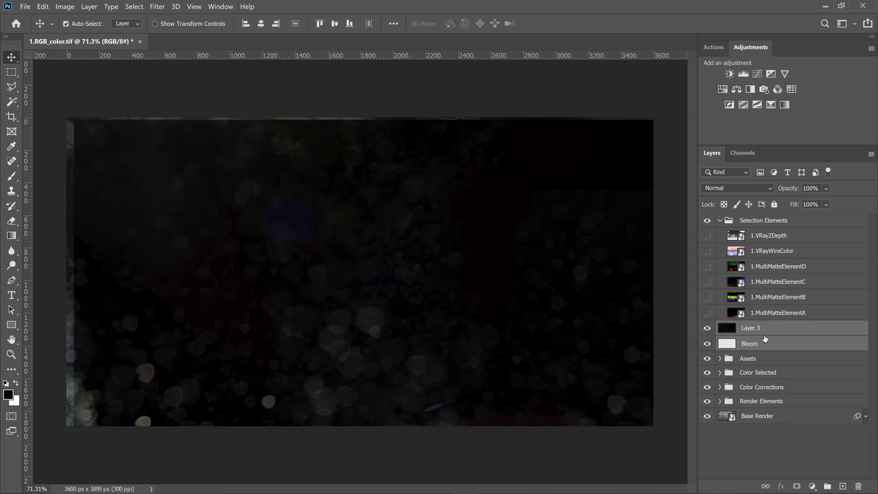
{"action": "key", "text": "ctrl+g"}
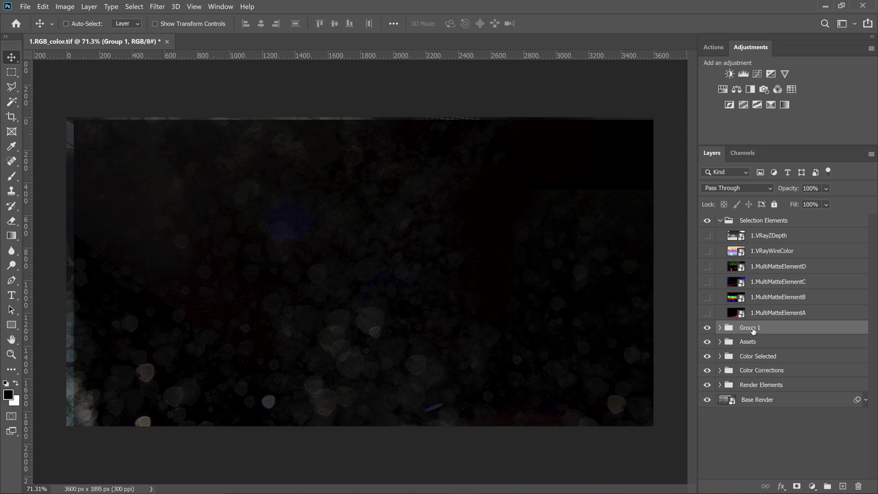
{"action": "double_click", "coordinate": [753, 328]}
{"action": "type", "text": "Overlays"}
{"action": "key", "text": "Return"}
Reposition and slightly enlarge the bokeh Layer 3 to cover the image.
{"action": "left_click", "coordinate": [721, 329]}
{"action": "left_click", "coordinate": [722, 338]}
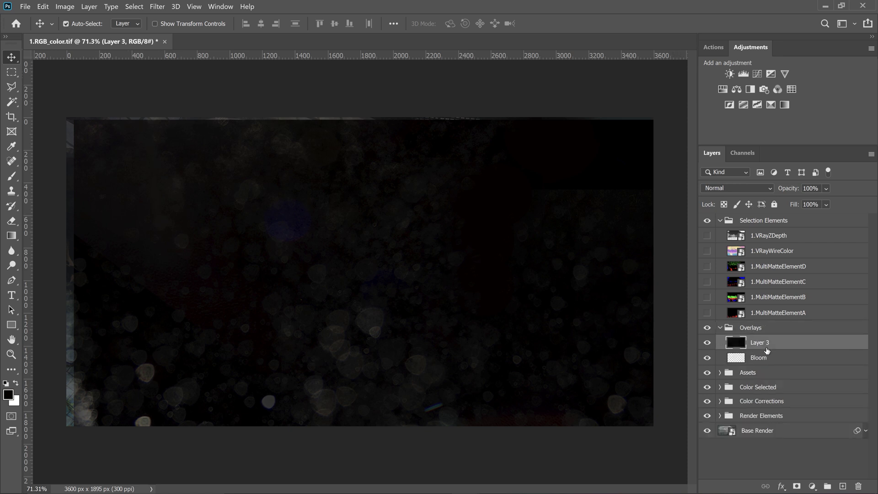
{"action": "key", "text": "ctrl+t"}
{"action": "left_click_drag", "start_coordinate": [561, 254], "coordinate": [555, 251]}
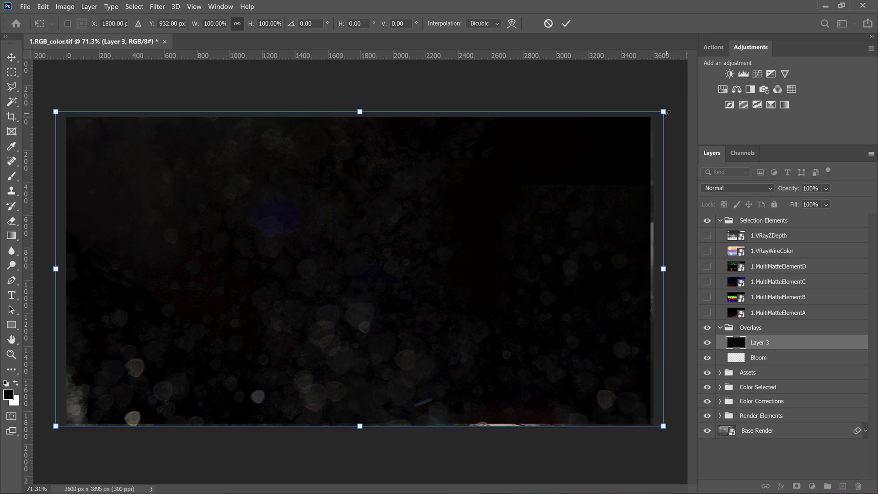
{"action": "left_click_drag", "start_coordinate": [664, 111], "coordinate": [676, 109]}
{"action": "key", "text": "Return"}
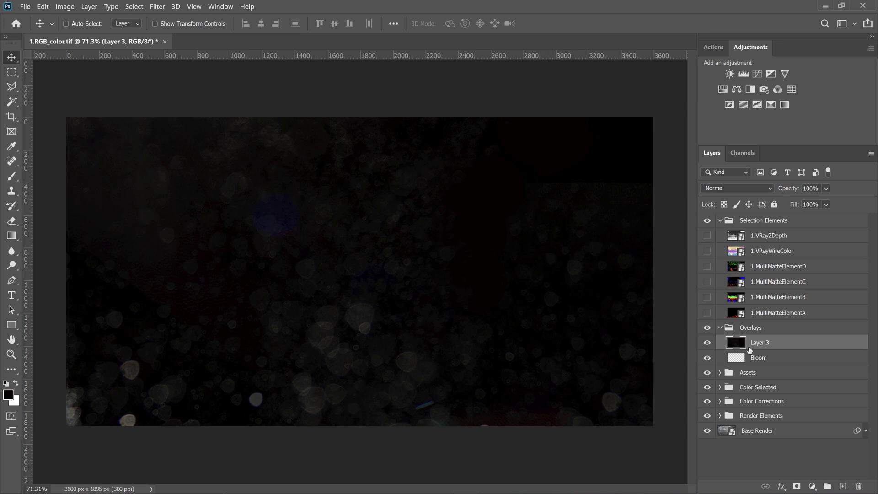
Set Layer 3 to Screen blend mode and compare the render with the overlays on and off.
{"action": "left_click", "coordinate": [739, 188]}
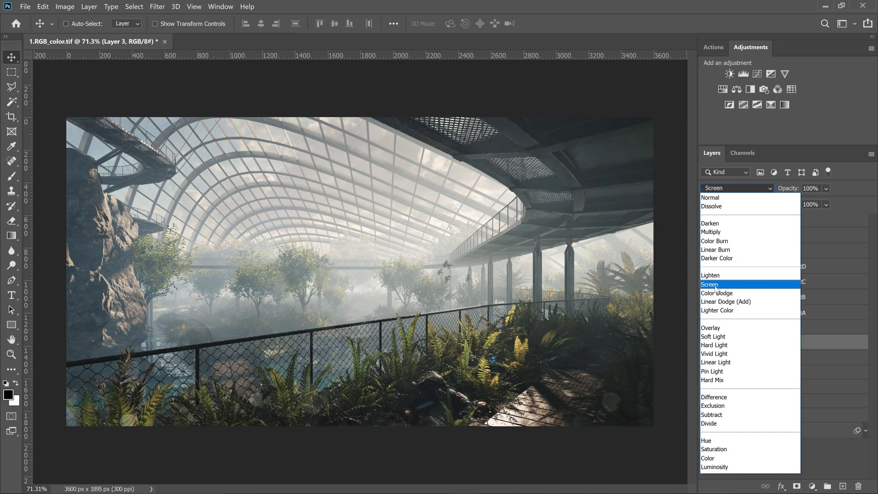
{"action": "left_click", "coordinate": [717, 286]}
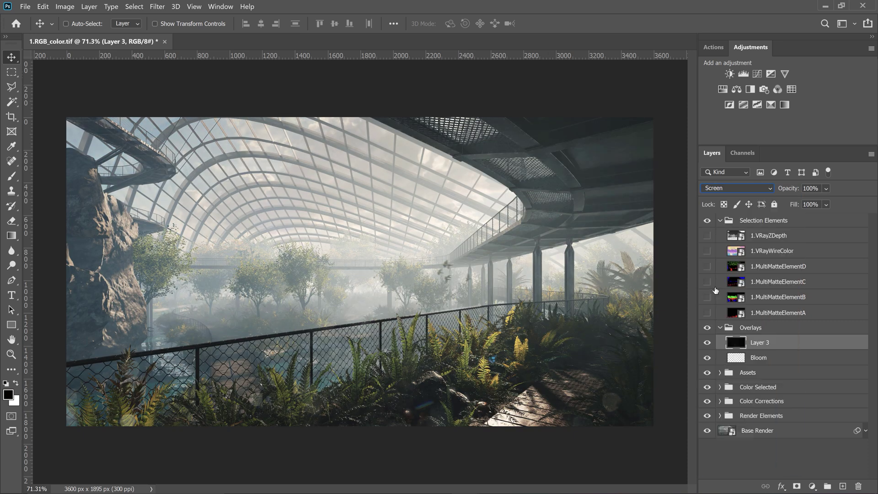
{"action": "left_click", "coordinate": [708, 342]}
{"action": "left_click", "coordinate": [708, 328]}
{"action": "left_click", "coordinate": [708, 327]}
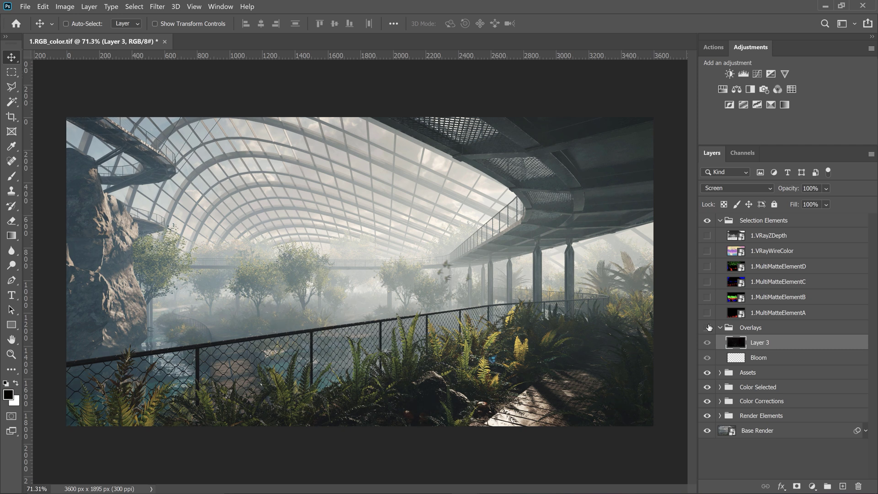
{"action": "left_click", "coordinate": [708, 328]}
{"action": "left_click", "coordinate": [708, 327]}
{"action": "left_click", "coordinate": [709, 328]}
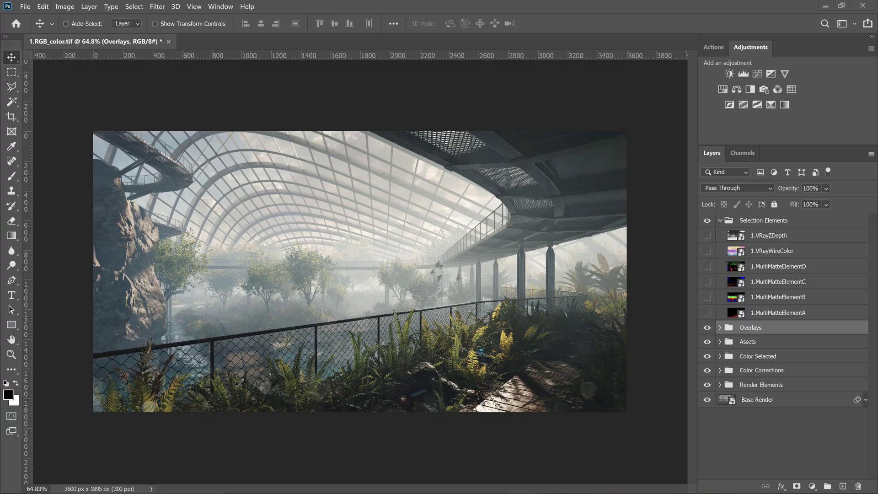
Place the waterfall photo into the render, flipped horizontally.
{"action": "left_click_drag", "start_coordinate": [428, 223], "coordinate": [352, 235]}
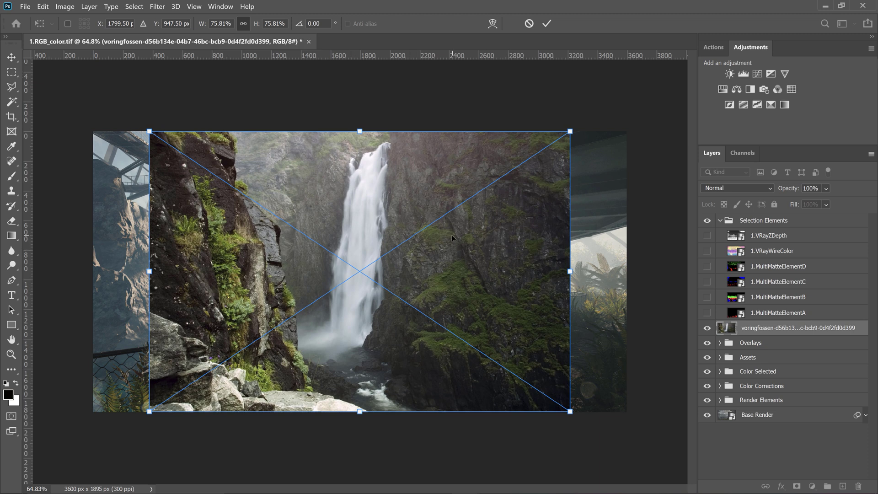
{"action": "right_click", "coordinate": [455, 239]}
{"action": "left_click", "coordinate": [501, 416]}
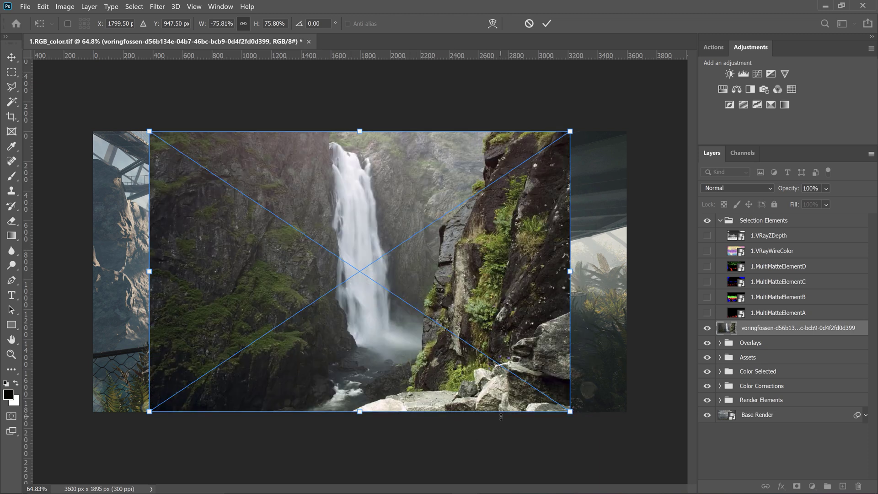
{"action": "left_click", "coordinate": [551, 26]}
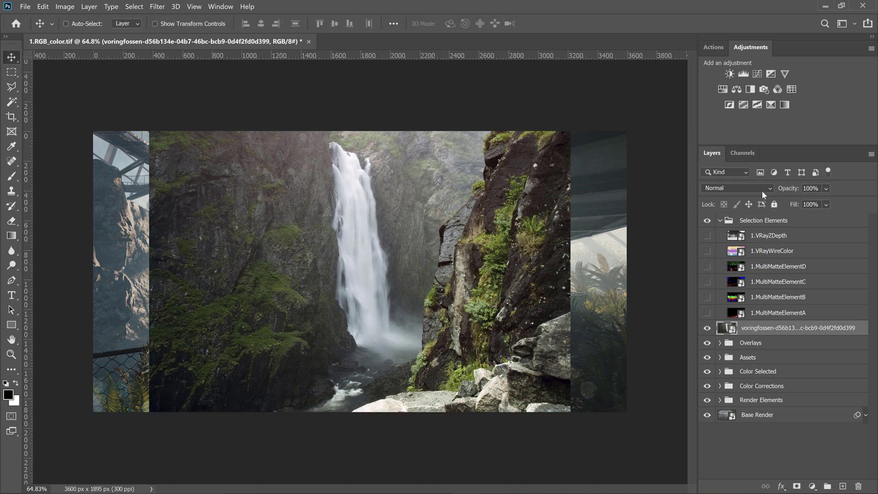
Scale the waterfall down over the left rock at reduced opacity, then restore 100% opacity.
{"action": "left_click_drag", "start_coordinate": [838, 201], "coordinate": [841, 203]}
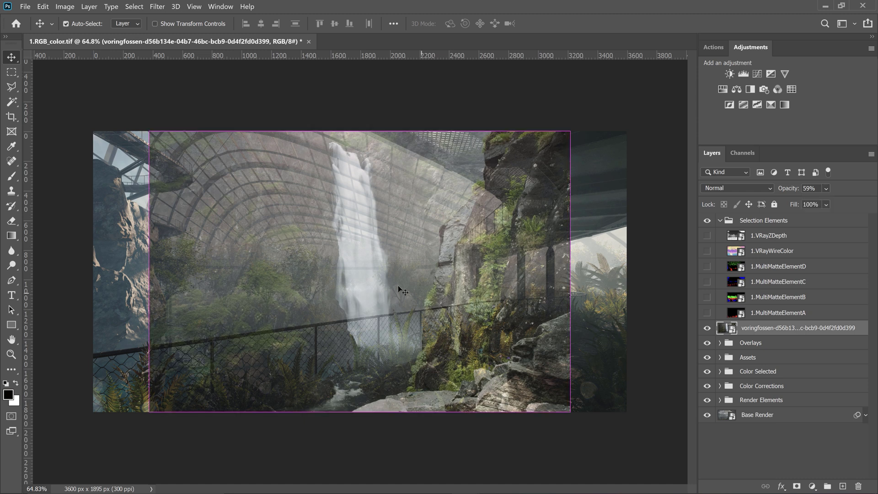
{"action": "key", "text": "ctrl+t"}
{"action": "left_click_drag", "start_coordinate": [423, 243], "coordinate": [225, 291]}
{"action": "left_click_drag", "start_coordinate": [368, 459], "coordinate": [318, 400]}
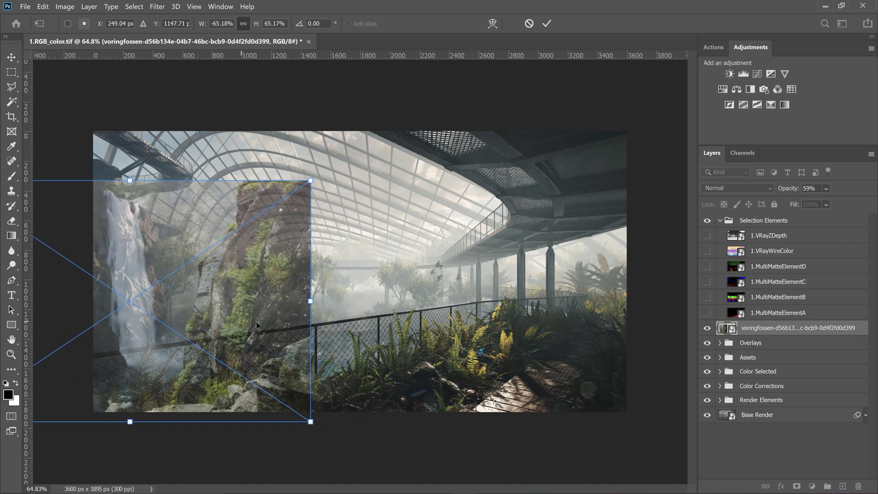
{"action": "left_click_drag", "start_coordinate": [256, 322], "coordinate": [262, 325]}
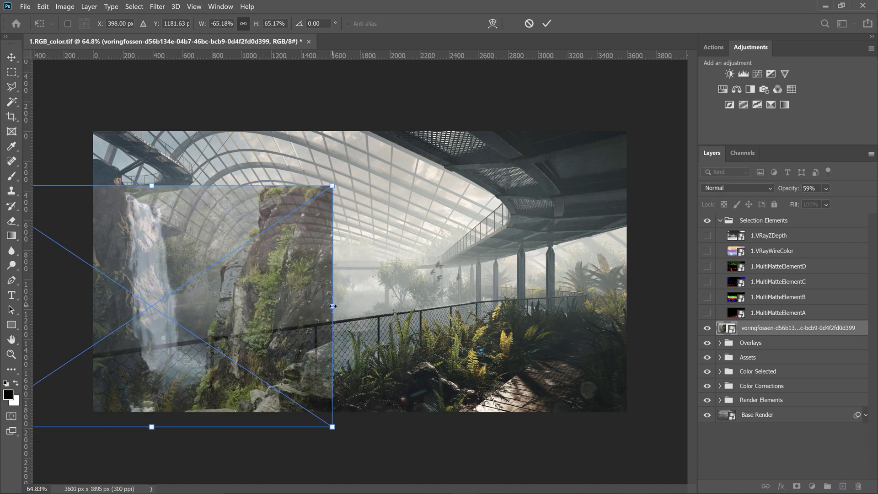
{"action": "left_click_drag", "start_coordinate": [332, 307], "coordinate": [271, 287]}
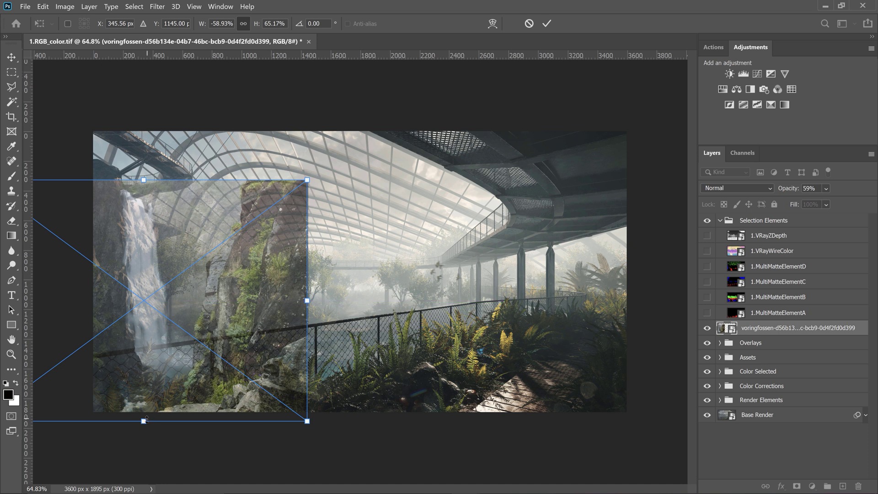
{"action": "left_click_drag", "start_coordinate": [146, 418], "coordinate": [146, 424]}
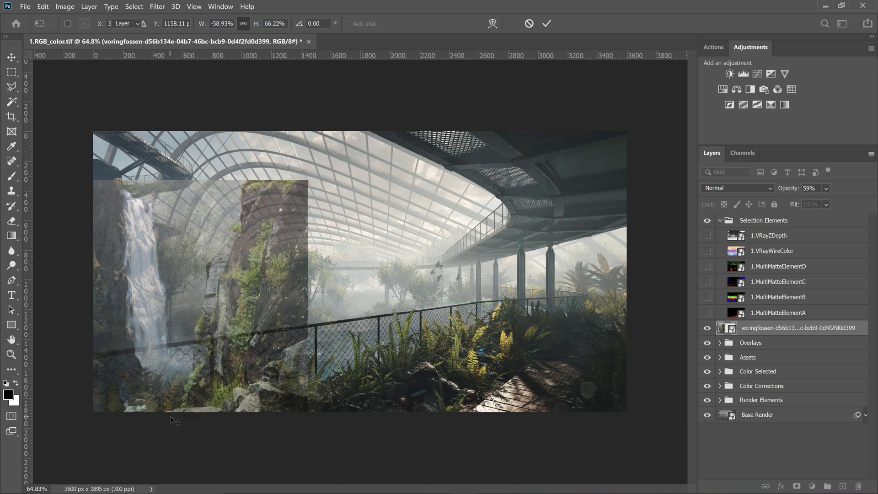
{"action": "key", "text": "Return"}
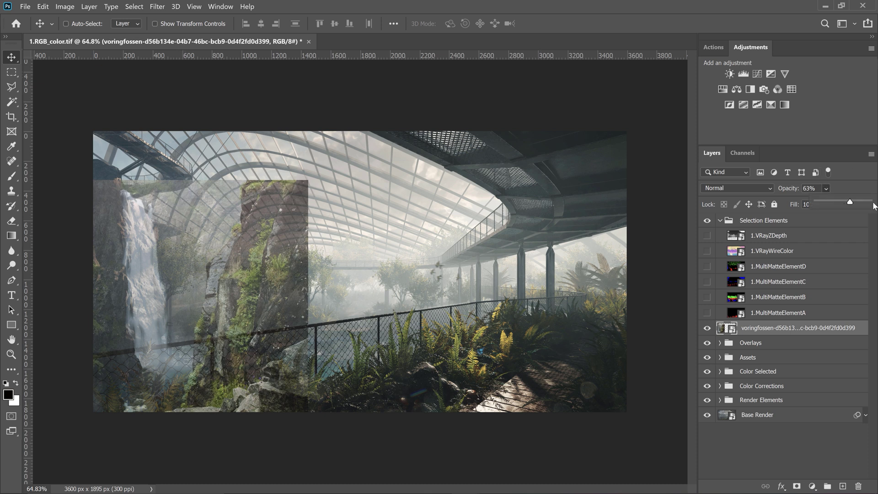
{"action": "left_click_drag", "start_coordinate": [874, 204], "coordinate": [875, 204]}
Add a black mask to the waterfall, paint white down the left rock face, then black to trim edges.
{"action": "left_click", "coordinate": [208, 232]}
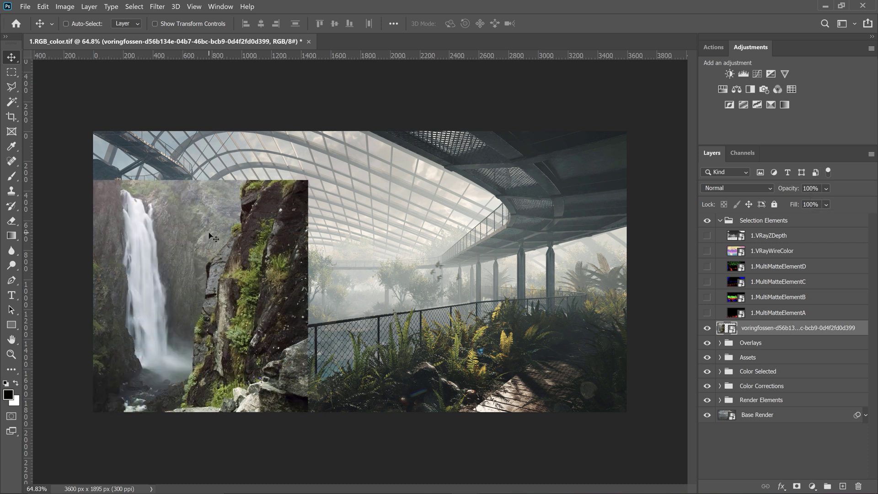
{"action": "left_click", "coordinate": [797, 486], "text": "alt"}
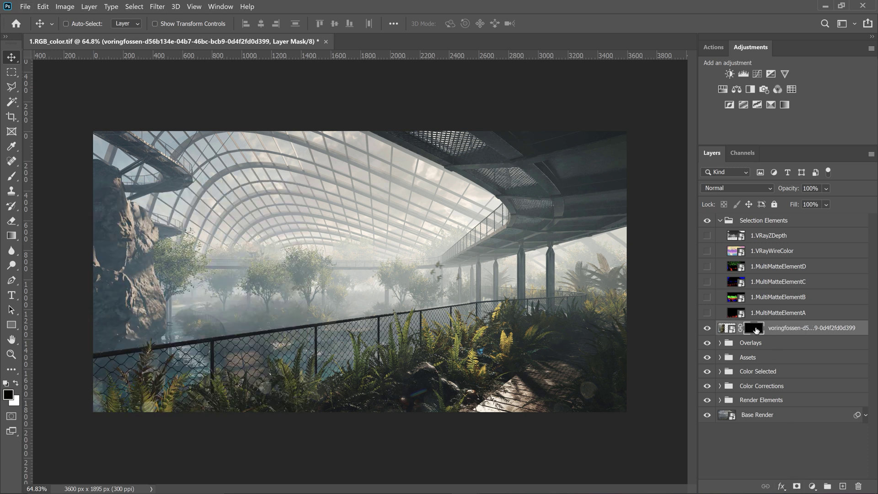
{"action": "key", "text": "b"}
{"action": "key", "text": "x"}
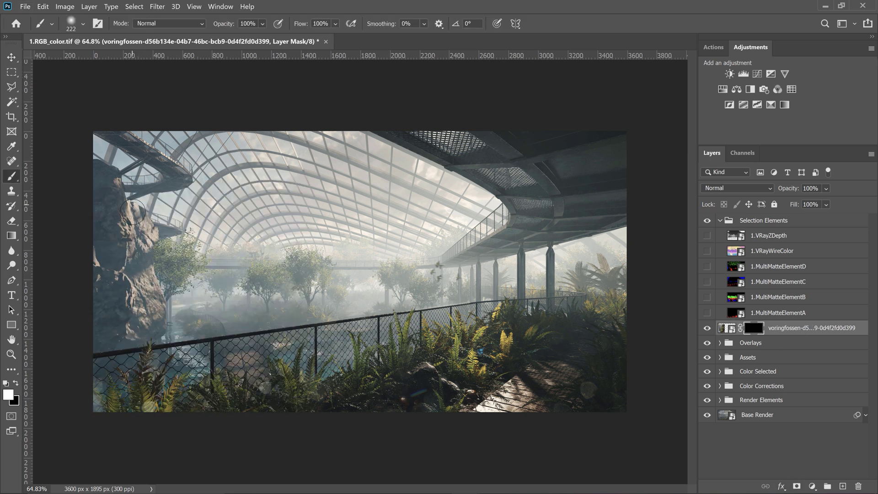
{"action": "mouse_move", "coordinate": [132, 212]}
{"action": "left_mouse_down"}
{"action": "mouse_move", "coordinate": [145, 373]}
{"action": "mouse_move", "coordinate": [167, 372]}
{"action": "mouse_move", "coordinate": [144, 261]}
{"action": "mouse_move", "coordinate": [162, 372]}
{"action": "mouse_move", "coordinate": [140, 218]}
{"action": "mouse_move", "coordinate": [148, 217]}
{"action": "mouse_move", "coordinate": [131, 191]}
{"action": "mouse_move", "coordinate": [133, 274]}
{"action": "left_mouse_up"}
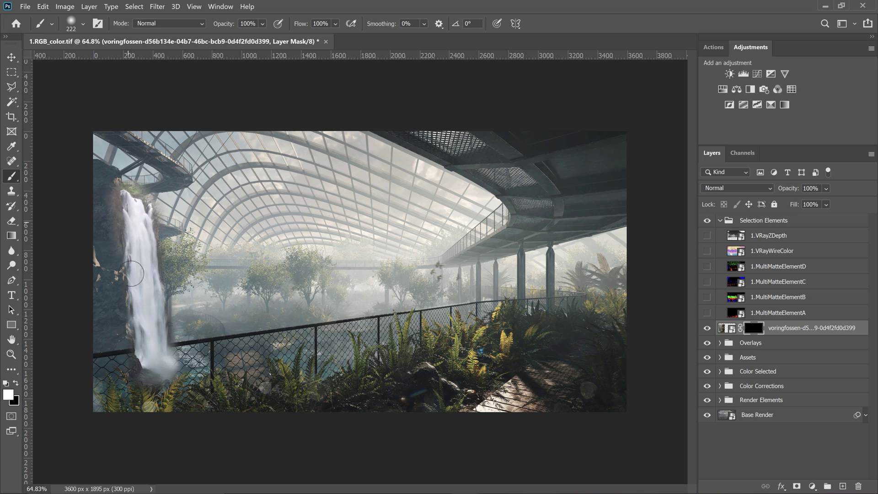
{"action": "mouse_move", "coordinate": [123, 235]}
{"action": "left_mouse_down"}
{"action": "mouse_move", "coordinate": [147, 244]}
{"action": "mouse_move", "coordinate": [124, 276]}
{"action": "mouse_move", "coordinate": [89, 193]}
{"action": "mouse_move", "coordinate": [100, 198]}
{"action": "mouse_move", "coordinate": [89, 199]}
{"action": "mouse_move", "coordinate": [103, 231]}
{"action": "mouse_move", "coordinate": [115, 217]}
{"action": "mouse_move", "coordinate": [103, 323]}
{"action": "mouse_move", "coordinate": [138, 327]}
{"action": "left_mouse_up"}
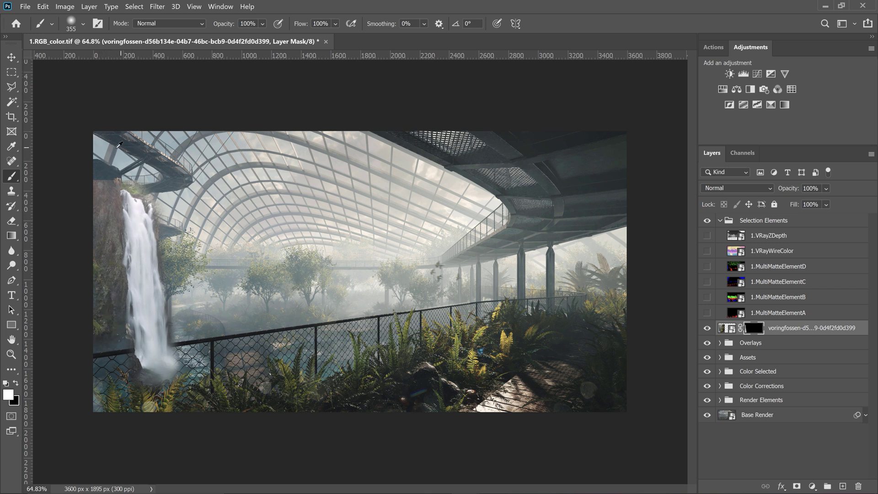
{"action": "key", "text": "x"}
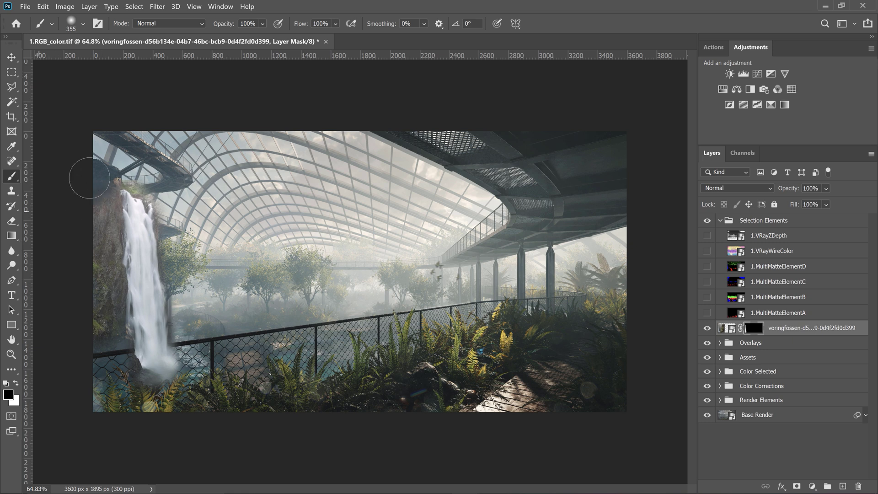
{"action": "mouse_move", "coordinate": [89, 178]}
{"action": "left_mouse_down"}
{"action": "mouse_move", "coordinate": [44, 214]}
{"action": "mouse_move", "coordinate": [105, 176]}
{"action": "mouse_move", "coordinate": [91, 230]}
{"action": "mouse_move", "coordinate": [92, 317]}
{"action": "mouse_move", "coordinate": [123, 344]}
{"action": "left_mouse_up"}
{"action": "scroll", "coordinate": [165, 211], "scroll_direction": "up", "scroll_amount": 5}
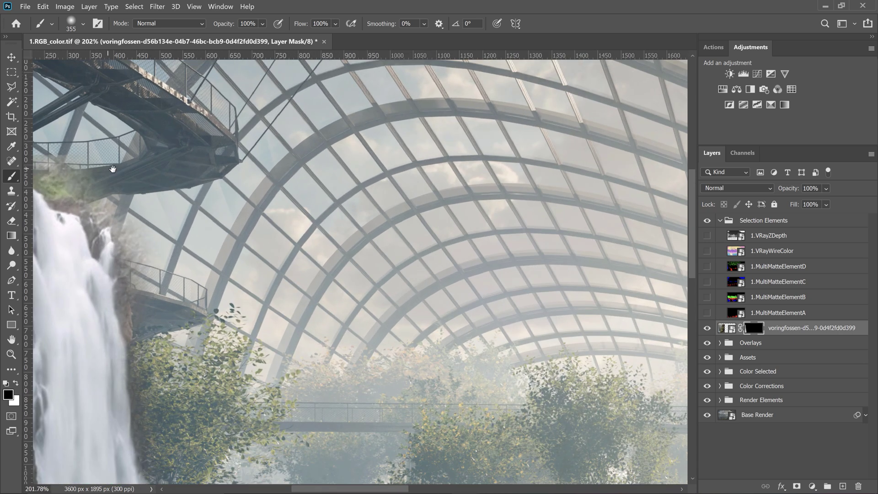
Paint the mask black to clean up the waterfall top and hide the photo to its right.
{"action": "mouse_move", "coordinate": [113, 170]}
{"action": "left_mouse_down"}
{"action": "mouse_move", "coordinate": [292, 205]}
{"action": "mouse_move", "coordinate": [249, 187]}
{"action": "mouse_move", "coordinate": [215, 196]}
{"action": "left_mouse_up"}
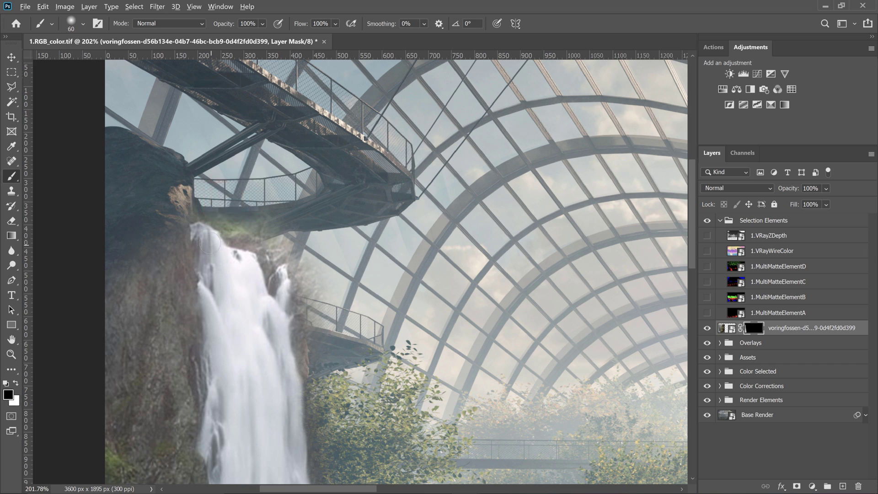
{"action": "mouse_move", "coordinate": [209, 242]}
{"action": "left_mouse_down"}
{"action": "mouse_move", "coordinate": [195, 231]}
{"action": "mouse_move", "coordinate": [221, 250]}
{"action": "left_mouse_up"}
{"action": "key", "text": "x"}
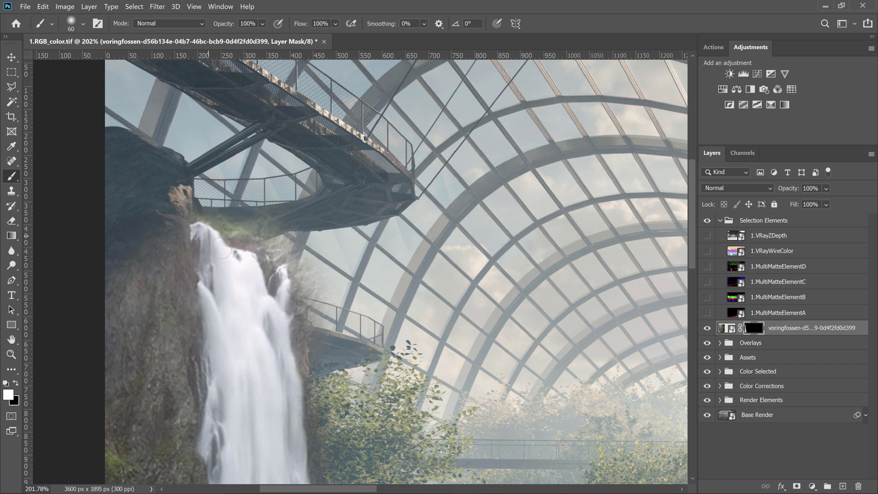
{"action": "key", "text": "x"}
{"action": "mouse_move", "coordinate": [206, 210]}
{"action": "left_mouse_down"}
{"action": "mouse_move", "coordinate": [251, 242]}
{"action": "mouse_move", "coordinate": [194, 212]}
{"action": "mouse_move", "coordinate": [229, 212]}
{"action": "mouse_move", "coordinate": [247, 234]}
{"action": "mouse_move", "coordinate": [217, 210]}
{"action": "mouse_move", "coordinate": [291, 232]}
{"action": "mouse_move", "coordinate": [264, 238]}
{"action": "mouse_move", "coordinate": [263, 251]}
{"action": "mouse_move", "coordinate": [252, 241]}
{"action": "mouse_move", "coordinate": [269, 263]}
{"action": "mouse_move", "coordinate": [270, 276]}
{"action": "mouse_move", "coordinate": [264, 253]}
{"action": "mouse_move", "coordinate": [268, 286]}
{"action": "mouse_move", "coordinate": [244, 236]}
{"action": "mouse_move", "coordinate": [297, 330]}
{"action": "mouse_move", "coordinate": [274, 240]}
{"action": "mouse_move", "coordinate": [297, 246]}
{"action": "mouse_move", "coordinate": [324, 220]}
{"action": "mouse_move", "coordinate": [342, 257]}
{"action": "left_mouse_up"}
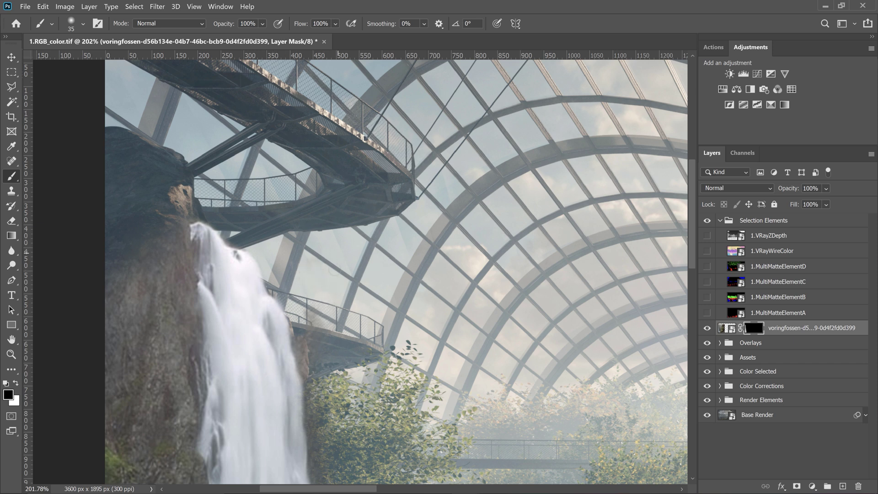
{"action": "scroll", "coordinate": [334, 268], "scroll_direction": "down", "scroll_amount": 5}
{"action": "key", "text": "x"}
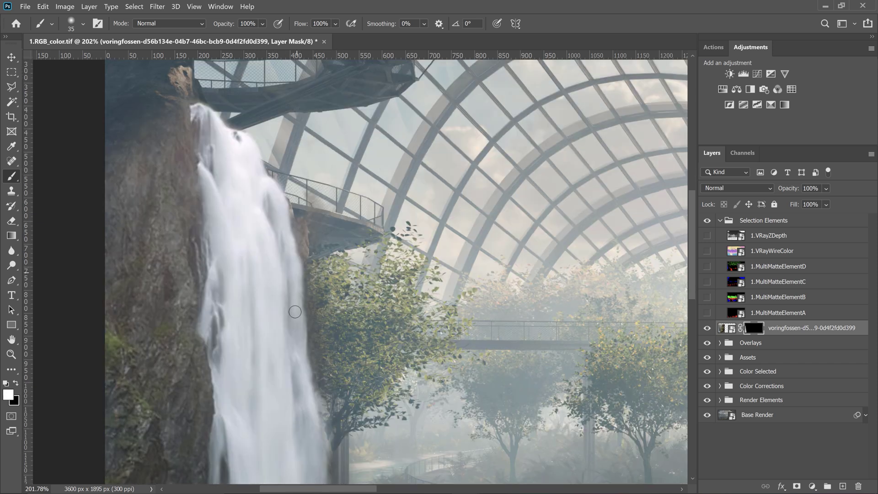
{"action": "key", "text": "x"}
{"action": "mouse_move", "coordinate": [302, 182]}
{"action": "left_mouse_down"}
{"action": "mouse_move", "coordinate": [297, 212]}
{"action": "mouse_move", "coordinate": [310, 277]}
{"action": "left_mouse_up"}
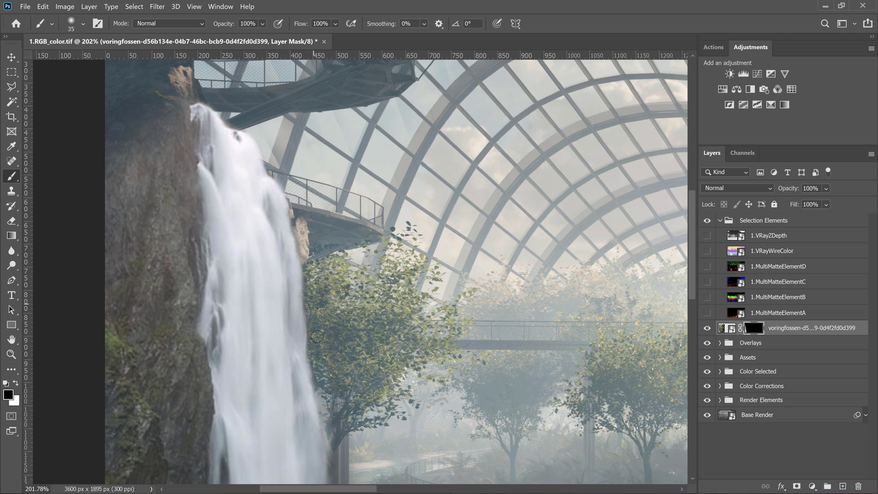
Blend the waterfall's left edge into the rock with a larger brush, then switch to revealing.
{"action": "scroll", "coordinate": [373, 247], "scroll_direction": "down", "scroll_amount": 5}
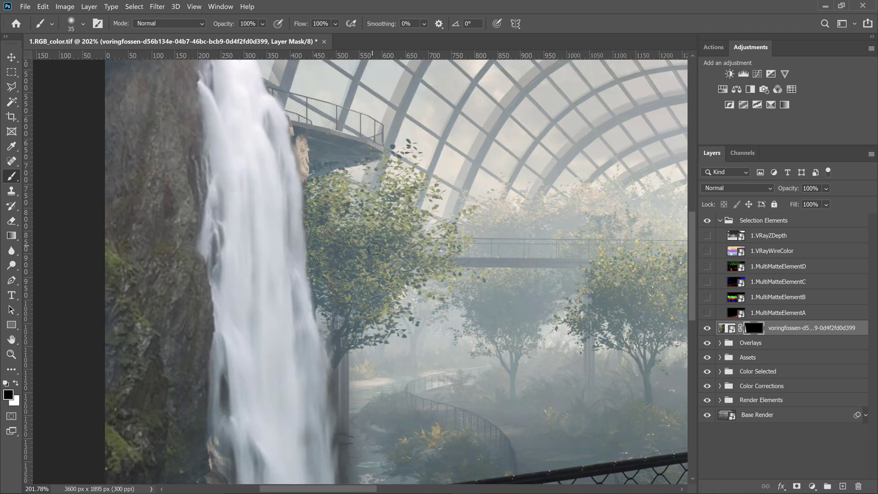
{"action": "mouse_move", "coordinate": [341, 287]}
{"action": "left_mouse_down"}
{"action": "mouse_move", "coordinate": [366, 293]}
{"action": "mouse_move", "coordinate": [372, 338]}
{"action": "mouse_move", "coordinate": [360, 297]}
{"action": "mouse_move", "coordinate": [361, 393]}
{"action": "mouse_move", "coordinate": [371, 435]}
{"action": "left_mouse_up"}
{"action": "scroll", "coordinate": [370, 435], "scroll_direction": "down", "scroll_amount": 3}
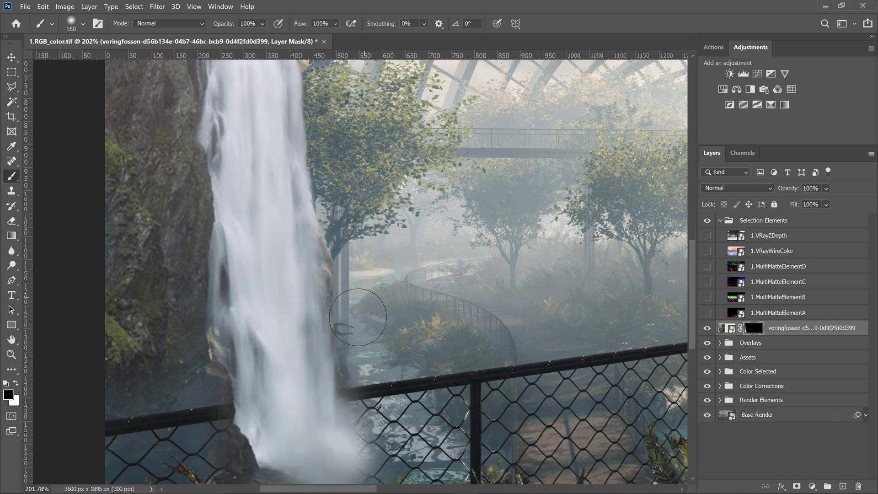
{"action": "scroll", "coordinate": [384, 314], "scroll_direction": "down", "scroll_amount": 5}
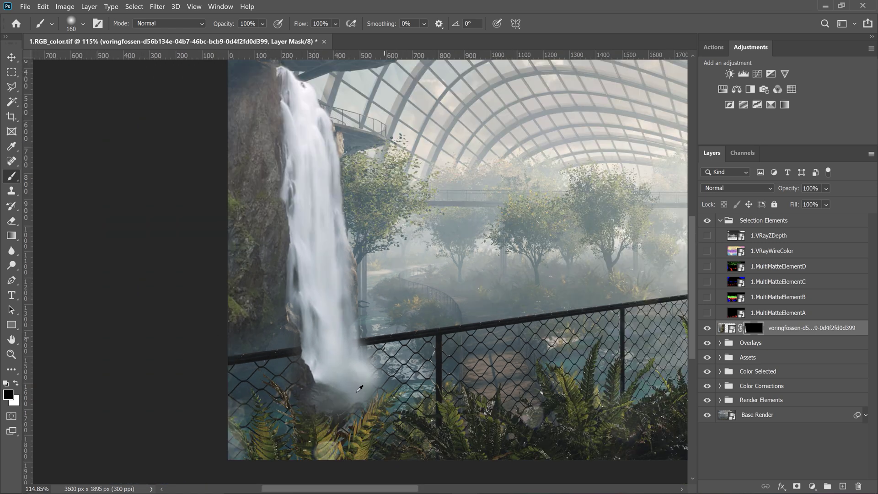
{"action": "mouse_move", "coordinate": [282, 374]}
{"action": "left_mouse_down"}
{"action": "mouse_move", "coordinate": [271, 311]}
{"action": "mouse_move", "coordinate": [274, 365]}
{"action": "mouse_move", "coordinate": [277, 307]}
{"action": "mouse_move", "coordinate": [281, 381]}
{"action": "mouse_move", "coordinate": [268, 301]}
{"action": "mouse_move", "coordinate": [268, 366]}
{"action": "mouse_move", "coordinate": [275, 381]}
{"action": "mouse_move", "coordinate": [283, 335]}
{"action": "mouse_move", "coordinate": [274, 305]}
{"action": "mouse_move", "coordinate": [267, 328]}
{"action": "mouse_move", "coordinate": [266, 320]}
{"action": "mouse_move", "coordinate": [275, 322]}
{"action": "mouse_move", "coordinate": [291, 368]}
{"action": "mouse_move", "coordinate": [281, 400]}
{"action": "mouse_move", "coordinate": [255, 400]}
{"action": "mouse_move", "coordinate": [240, 360]}
{"action": "mouse_move", "coordinate": [214, 366]}
{"action": "mouse_move", "coordinate": [249, 414]}
{"action": "mouse_move", "coordinate": [294, 422]}
{"action": "mouse_move", "coordinate": [341, 399]}
{"action": "mouse_move", "coordinate": [270, 399]}
{"action": "mouse_move", "coordinate": [354, 404]}
{"action": "mouse_move", "coordinate": [366, 386]}
{"action": "mouse_move", "coordinate": [346, 370]}
{"action": "mouse_move", "coordinate": [356, 358]}
{"action": "mouse_move", "coordinate": [339, 352]}
{"action": "left_mouse_up"}
{"action": "key", "text": "x"}
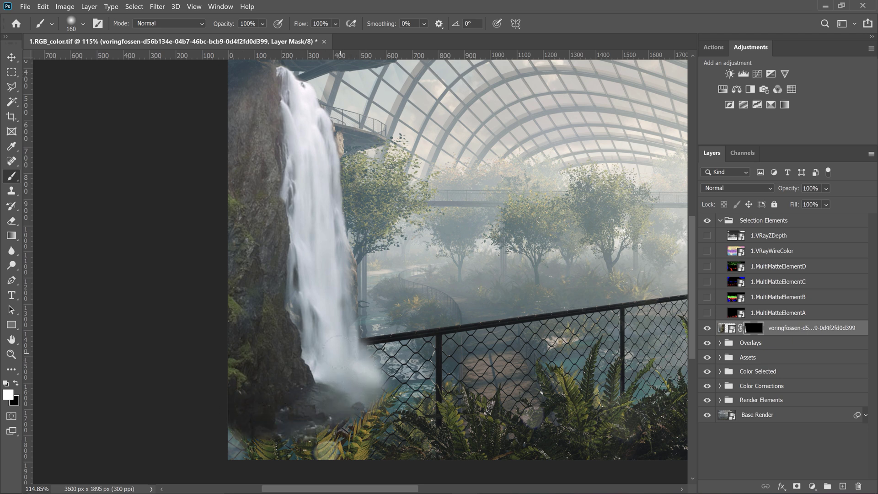
{"action": "scroll", "coordinate": [337, 310], "scroll_direction": "down", "scroll_amount": 3}
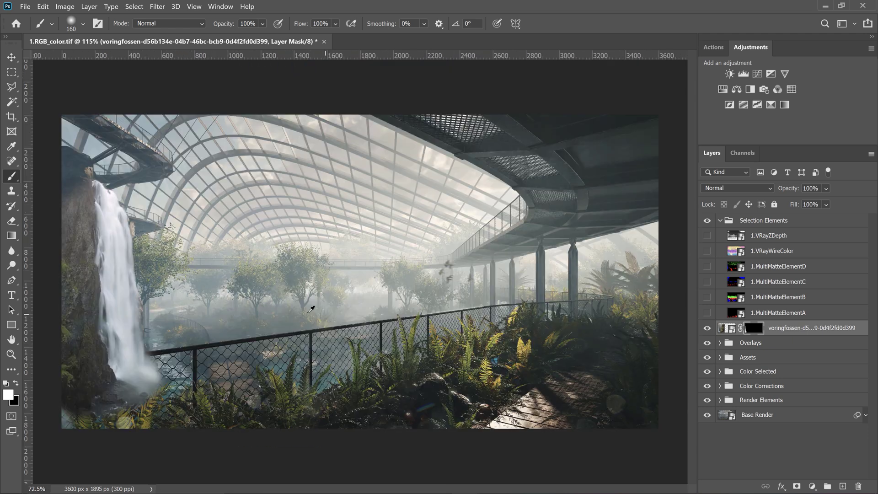
{"action": "scroll", "coordinate": [75, 218], "scroll_direction": "up", "scroll_amount": 1}
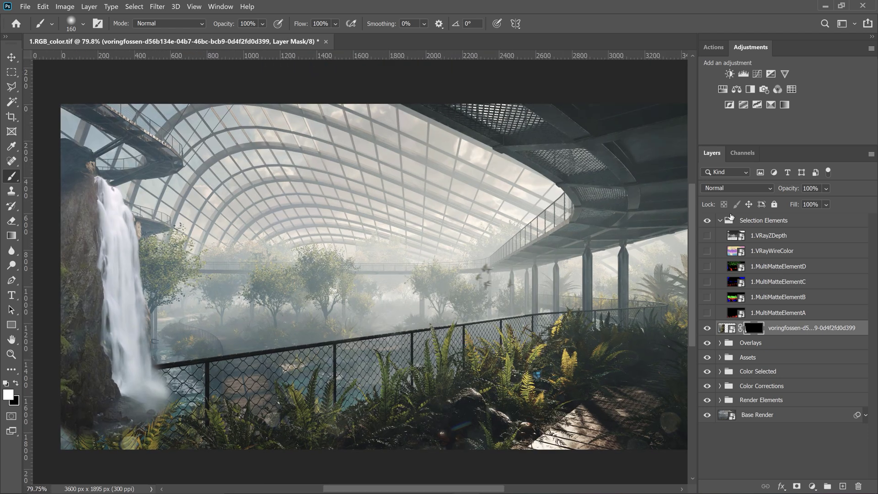
Add a Curves adjustment clipped to the waterfall, lowering the RGB shadows with an upper midtone point.
{"action": "left_click", "coordinate": [757, 74]}
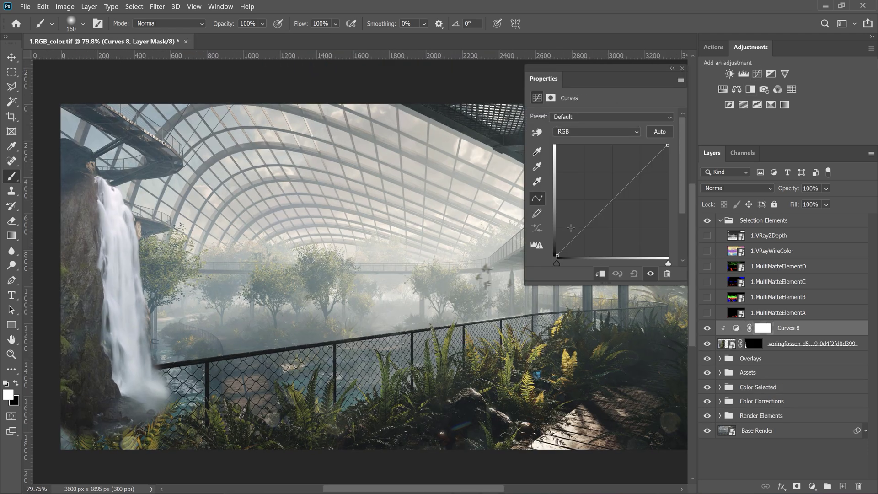
{"action": "left_click_drag", "start_coordinate": [573, 232], "coordinate": [580, 238]}
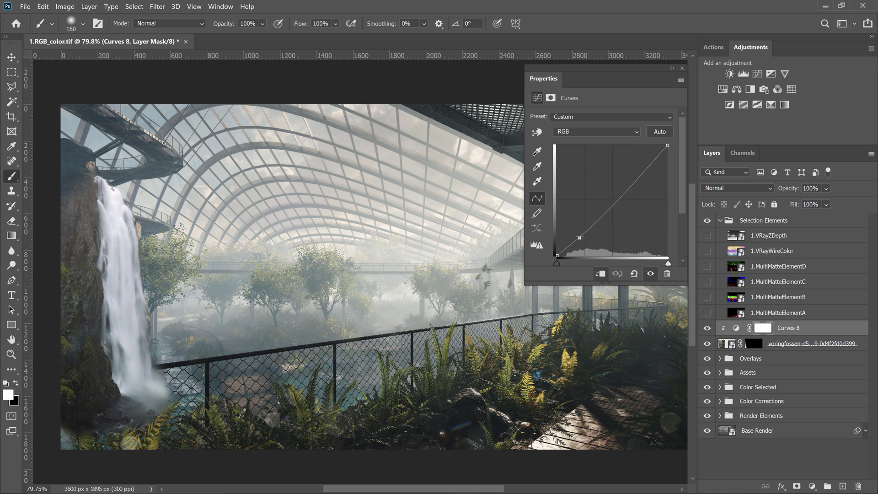
{"action": "left_click", "coordinate": [633, 182]}
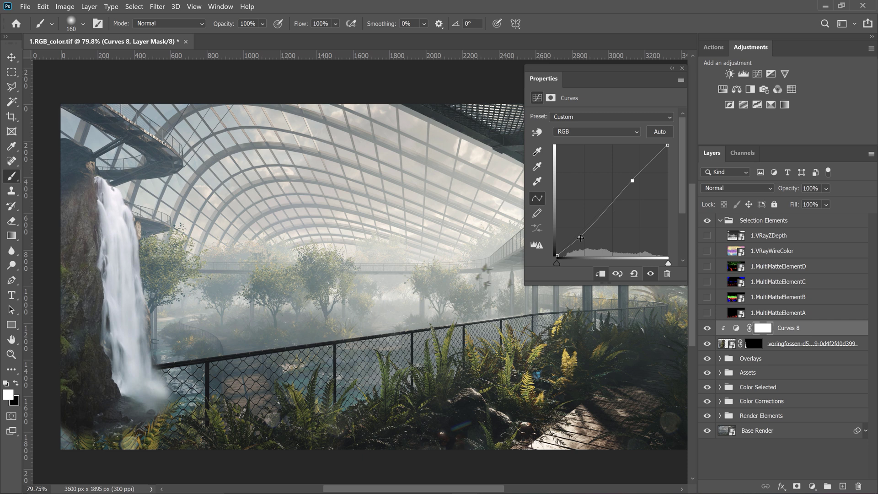
{"action": "left_click_drag", "start_coordinate": [581, 238], "coordinate": [581, 239]}
{"action": "scroll", "coordinate": [195, 328], "scroll_direction": "down", "scroll_amount": 1}
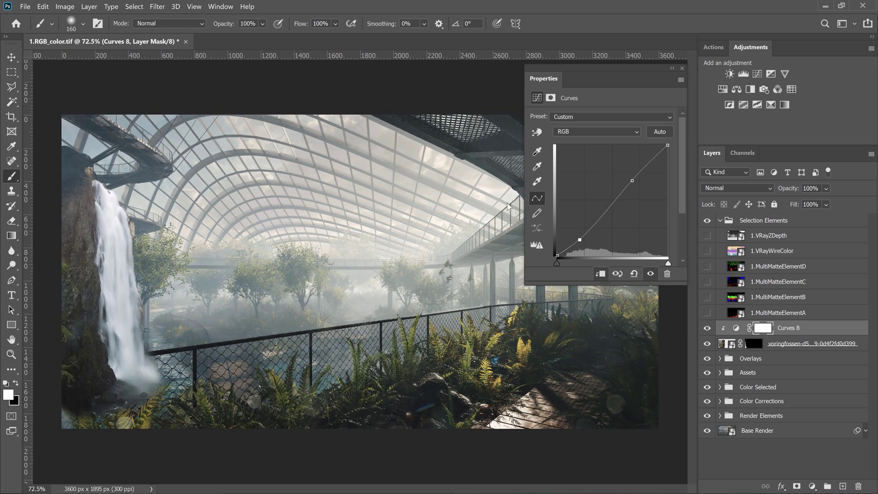
Tweak the Blue and Red channel curves, then compare the waterfall shown and hidden.
{"action": "left_click", "coordinate": [610, 133]}
{"action": "left_click", "coordinate": [595, 170]}
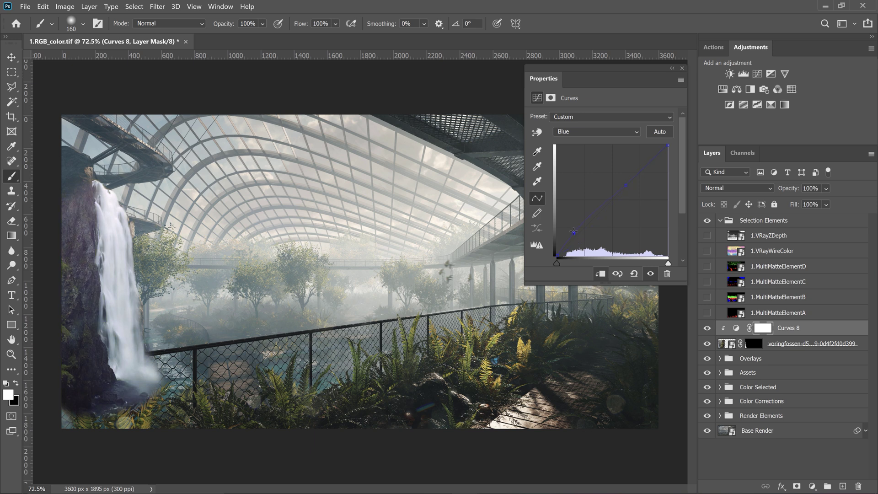
{"action": "left_click", "coordinate": [598, 135]}
{"action": "left_click", "coordinate": [590, 145]}
{"action": "left_click", "coordinate": [682, 68]}
{"action": "key", "text": "ctrl+minus"}
{"action": "key", "text": "ctrl+minus"}
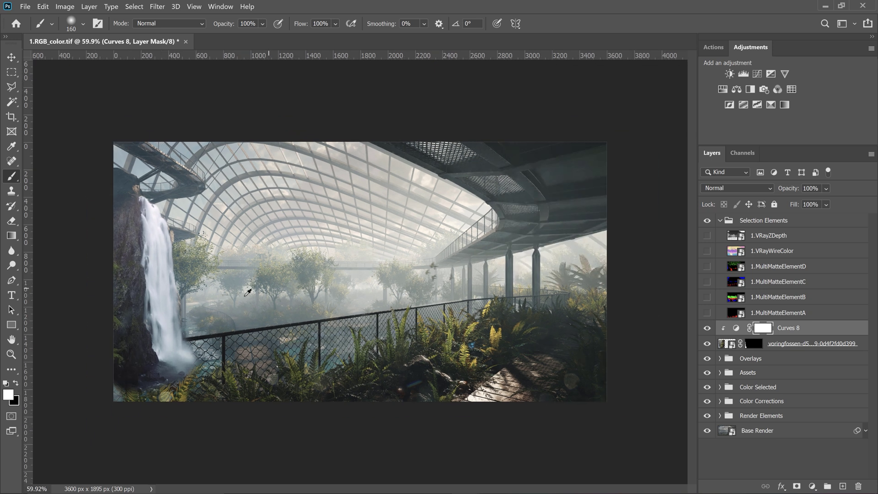
{"action": "scroll", "coordinate": [202, 305], "scroll_direction": "up", "scroll_amount": 1}
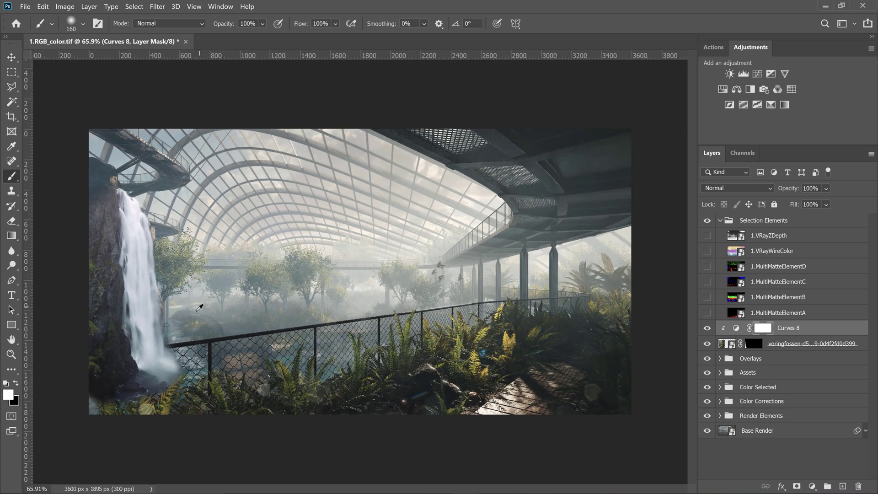
{"action": "left_click", "coordinate": [708, 344]}
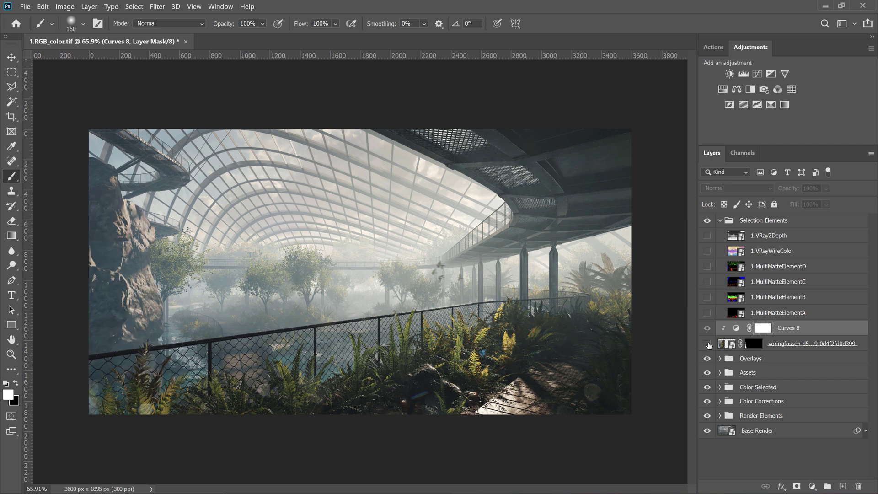
{"action": "left_click", "coordinate": [708, 344]}
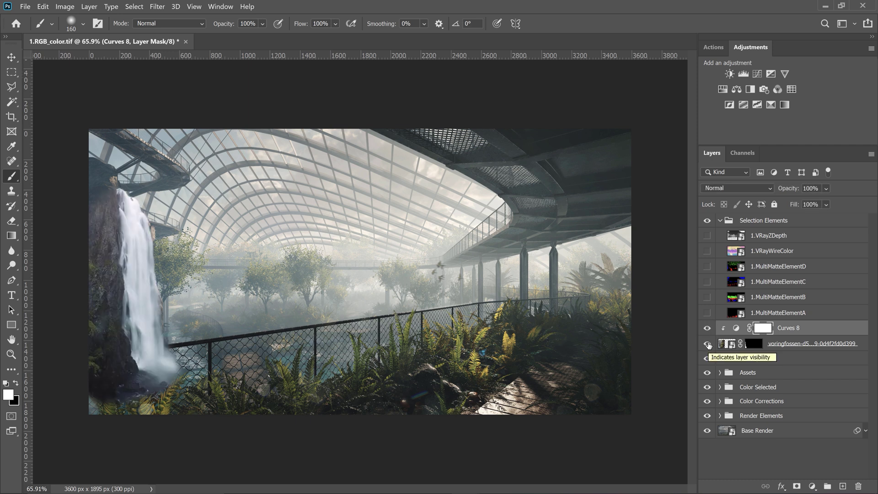
Reopen Curves 8 and refine its Red and Green channel curves.
{"action": "double_click", "coordinate": [736, 328]}
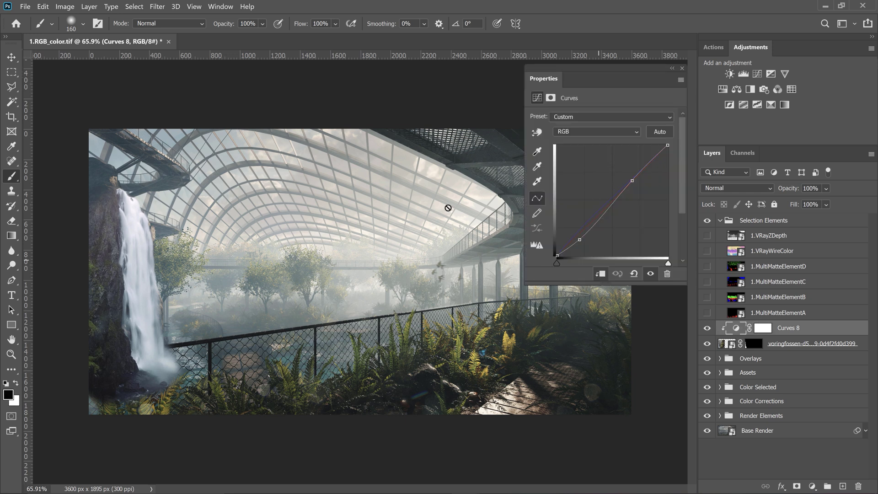
{"action": "left_click", "coordinate": [592, 131]}
{"action": "left_click", "coordinate": [577, 143]}
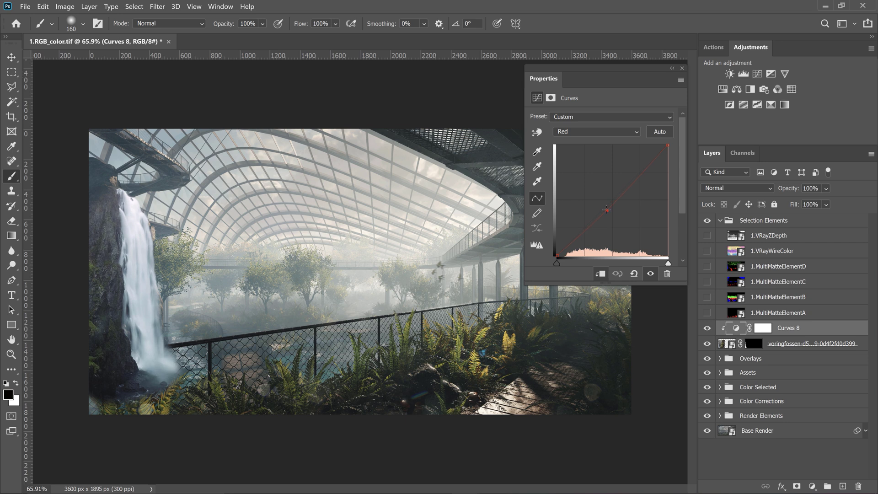
{"action": "left_click", "coordinate": [598, 132]}
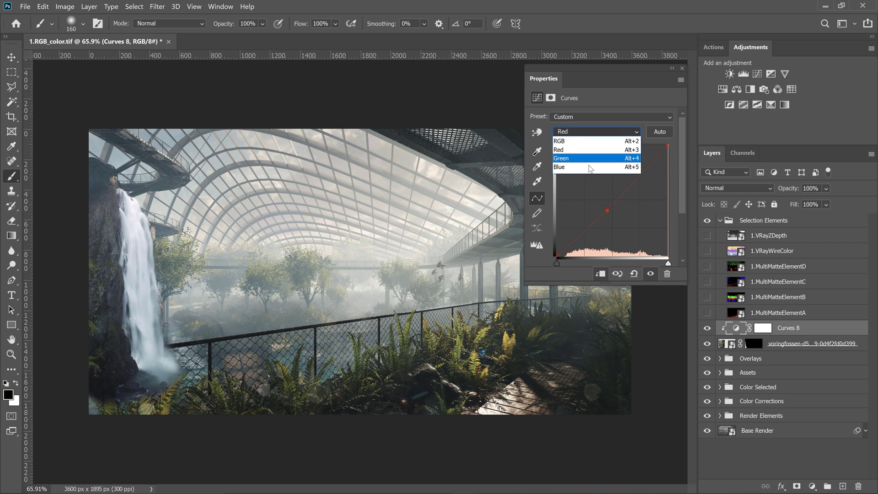
{"action": "left_click", "coordinate": [579, 159]}
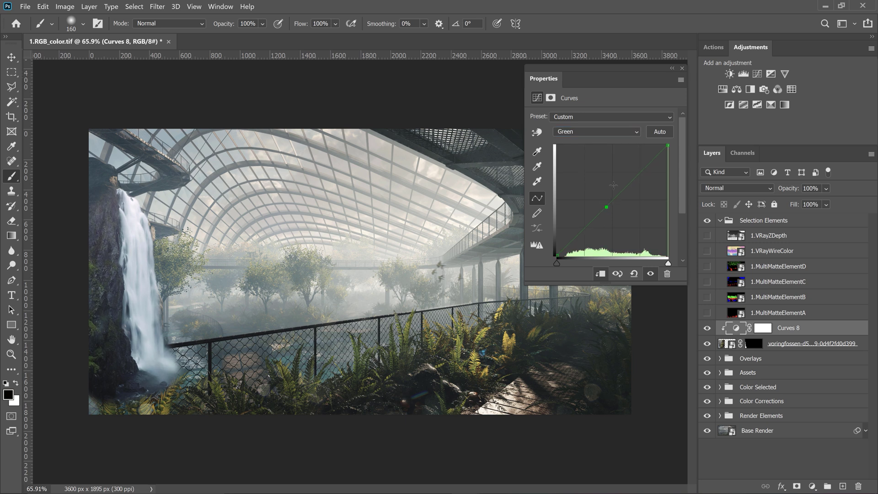
{"action": "left_click", "coordinate": [683, 68]}
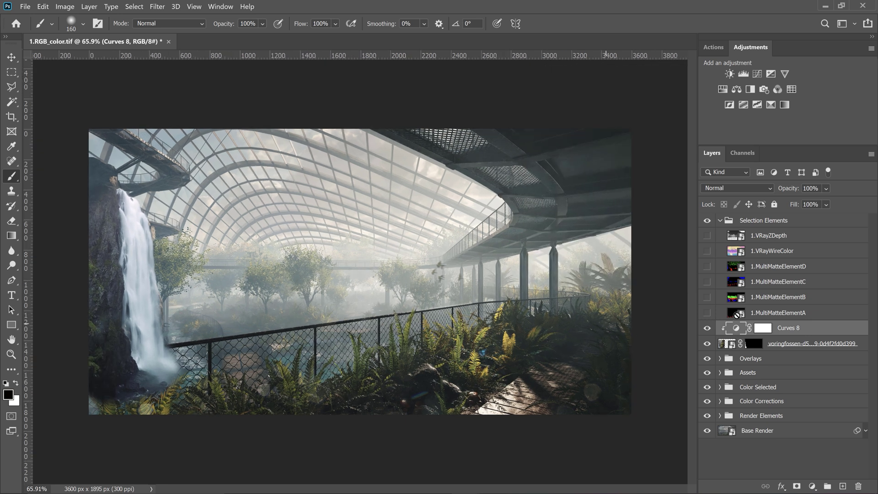
Hide the waterfall, show MultiMatteElementC and load the red fence selection from its Red channel.
{"action": "left_click", "coordinate": [708, 344]}
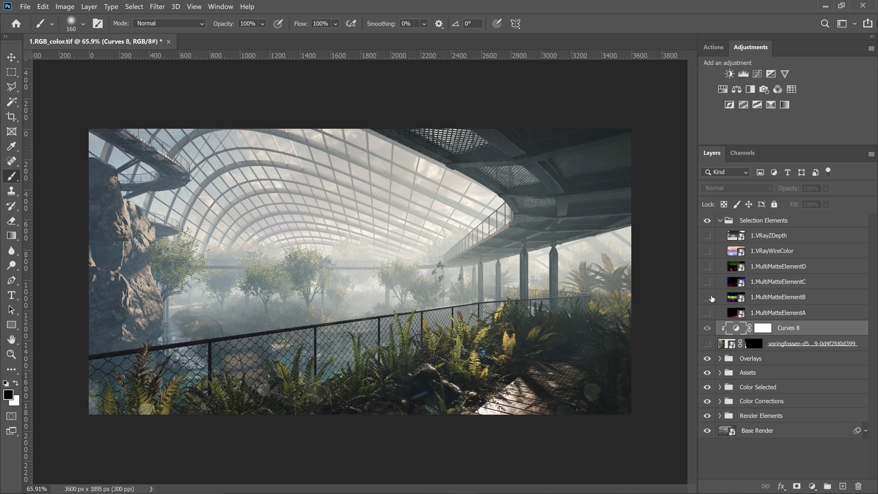
{"action": "left_click", "coordinate": [707, 267]}
{"action": "left_click", "coordinate": [708, 268]}
{"action": "left_click", "coordinate": [707, 282]}
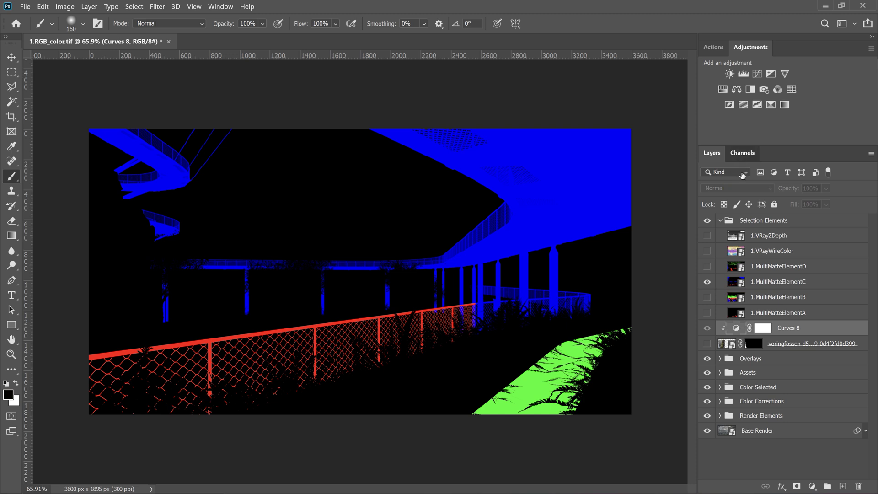
{"action": "left_click", "coordinate": [743, 153]}
{"action": "left_click", "coordinate": [723, 188], "text": "ctrl"}
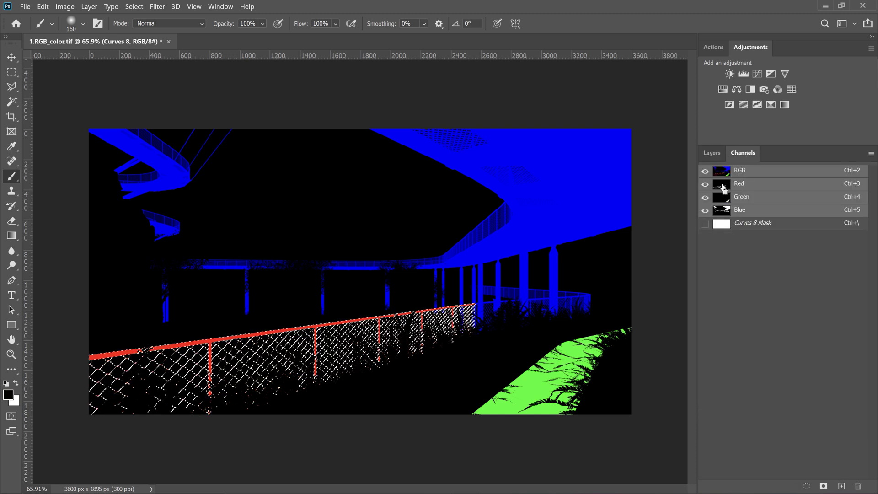
{"action": "left_click", "coordinate": [712, 153]}
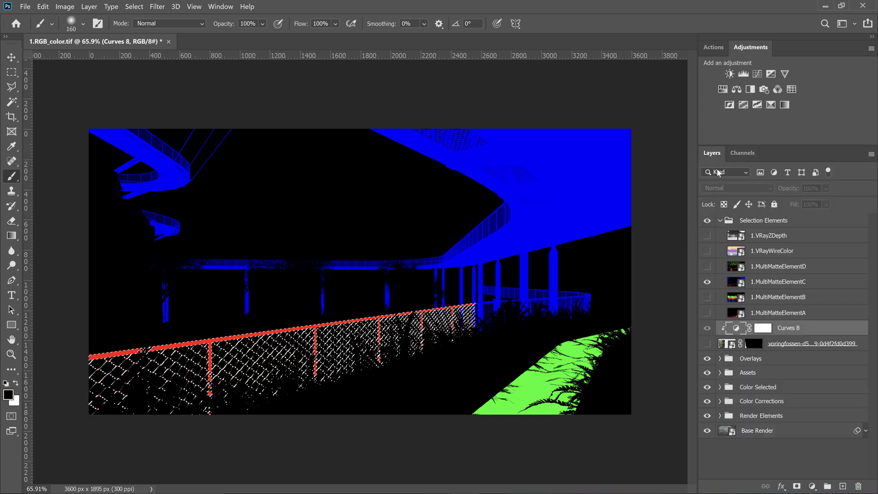
Load the foreground foliage selection from MultiMatteElementA's Red channel, then hide that matte.
{"action": "left_click", "coordinate": [736, 314]}
{"action": "left_click", "coordinate": [708, 313]}
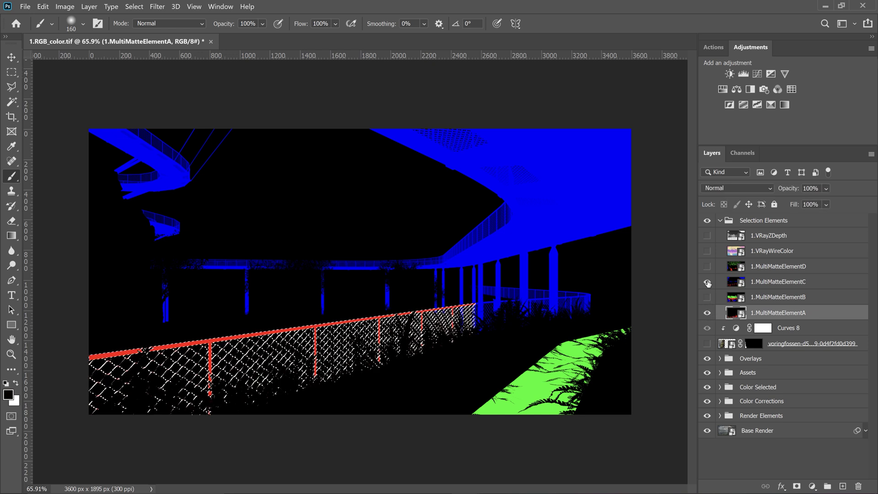
{"action": "left_click", "coordinate": [709, 283]}
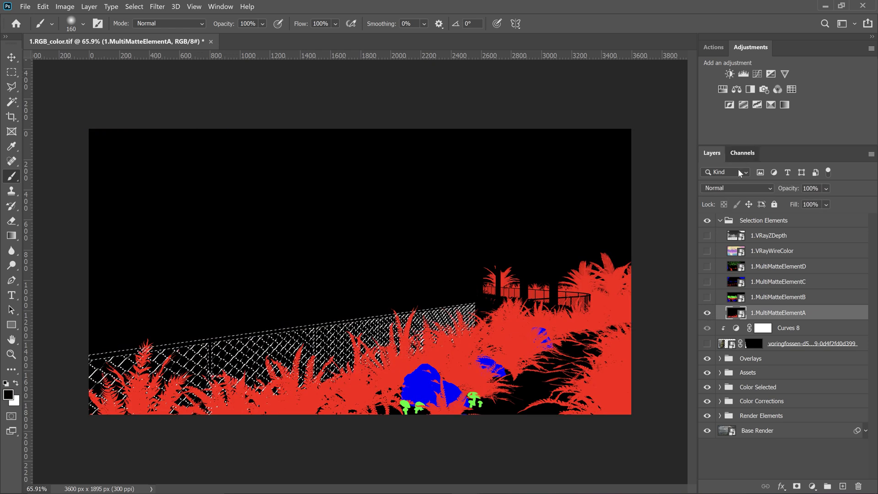
{"action": "left_click", "coordinate": [742, 152]}
{"action": "left_click", "coordinate": [727, 188], "text": "ctrl"}
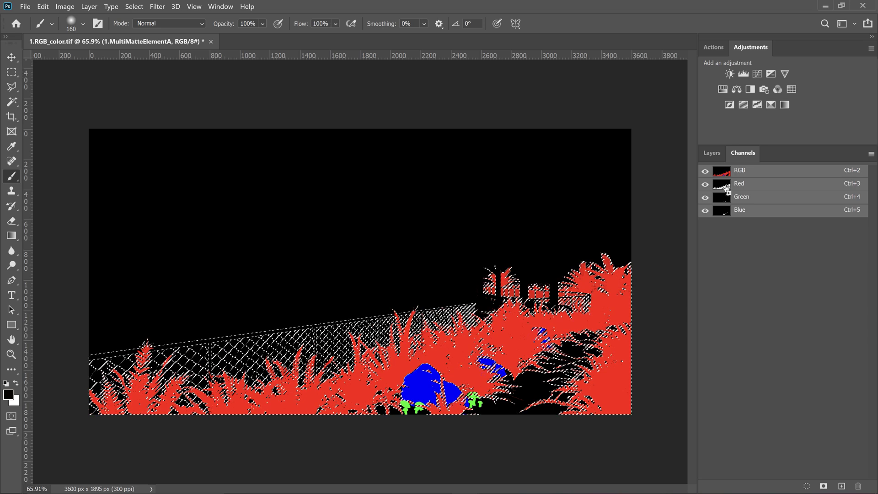
{"action": "left_click", "coordinate": [718, 155]}
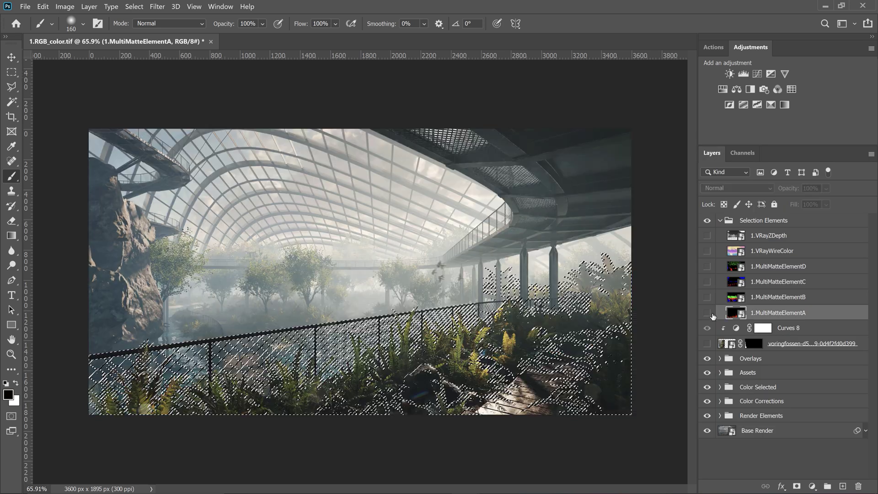
{"action": "left_click", "coordinate": [708, 312]}
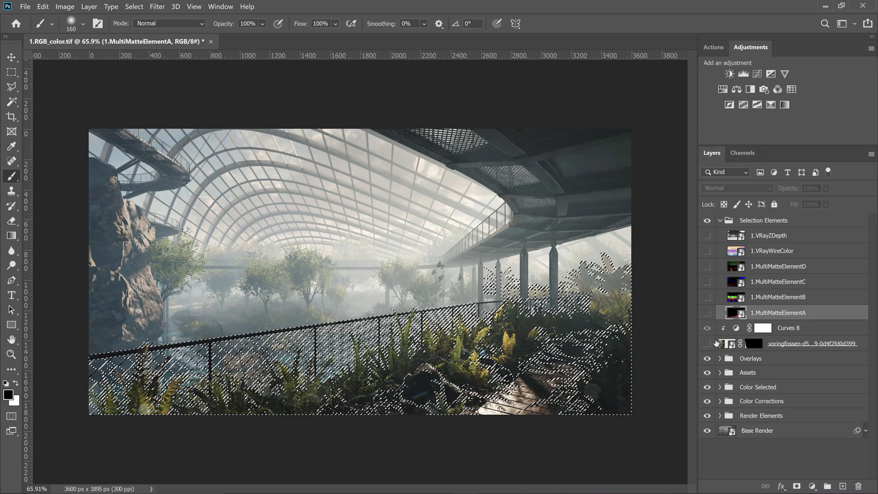
{"action": "left_click", "coordinate": [778, 328]}
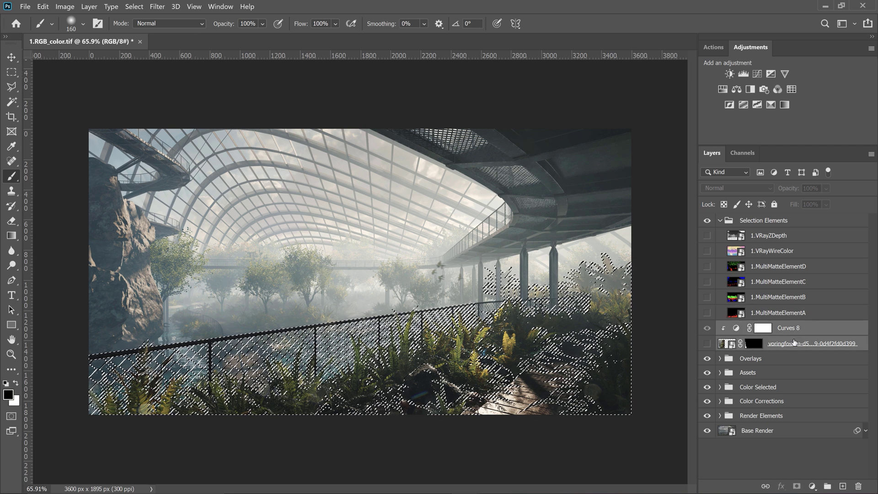
Group Curves 8 with the waterfall, add an inverted matte mask to the group, and show the waterfall.
{"action": "key", "text": "ctrl+g"}
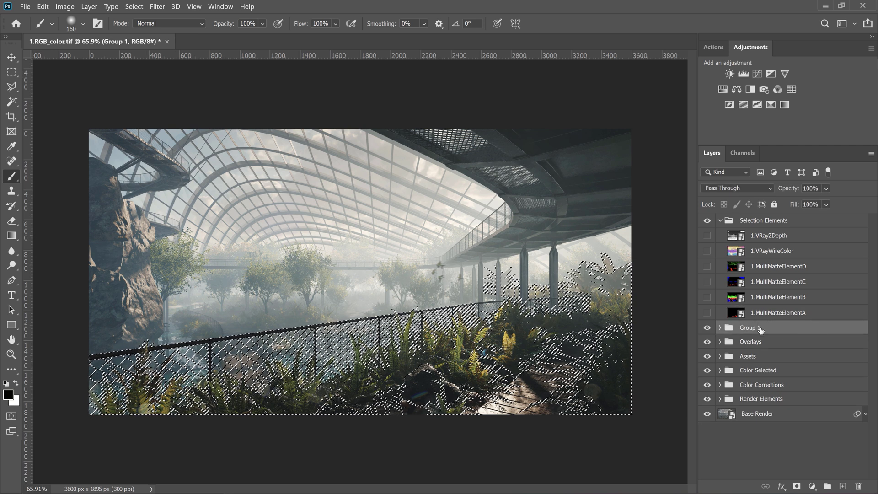
{"action": "left_click", "coordinate": [797, 487]}
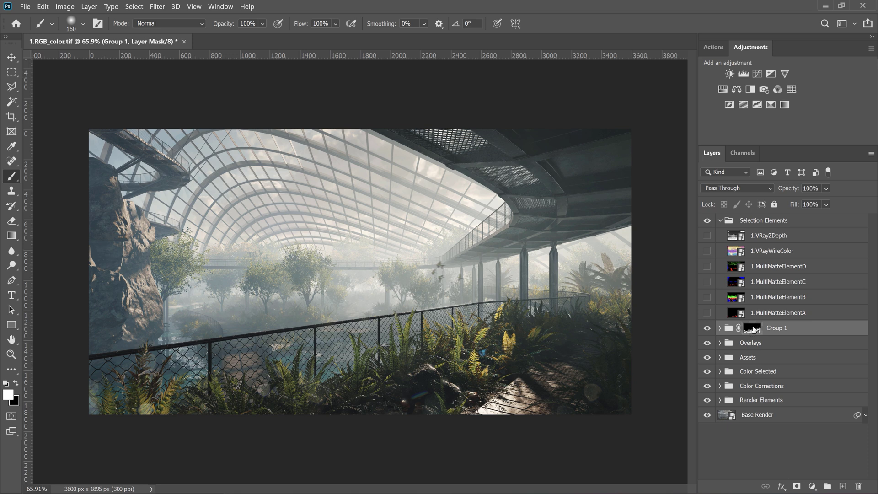
{"action": "key", "text": "ctrl+i"}
{"action": "left_click", "coordinate": [721, 328]}
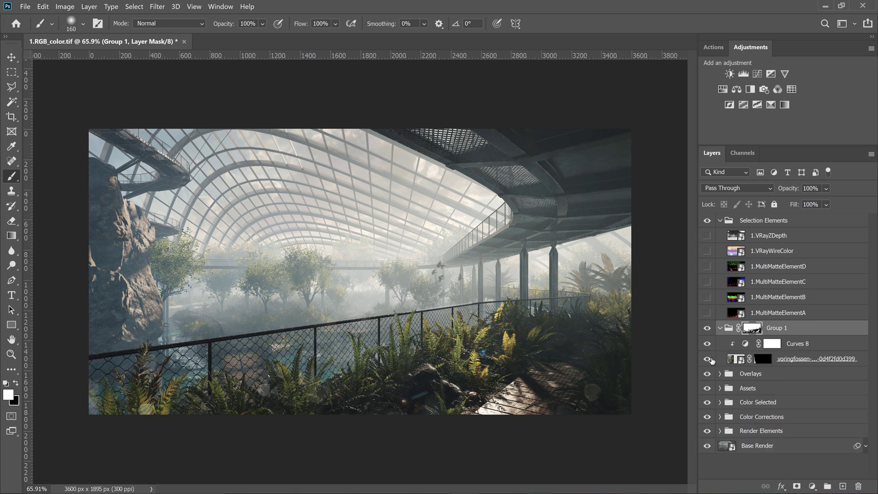
{"action": "left_click", "coordinate": [708, 359]}
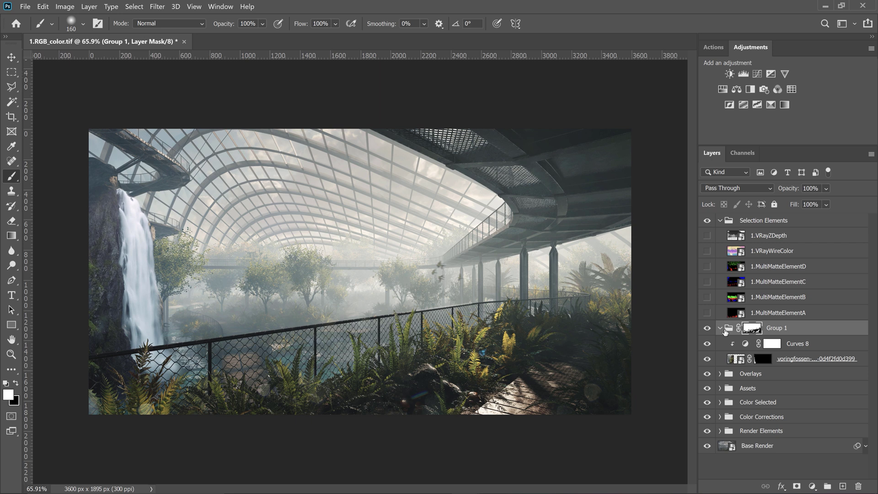
{"action": "left_click", "coordinate": [806, 346]}
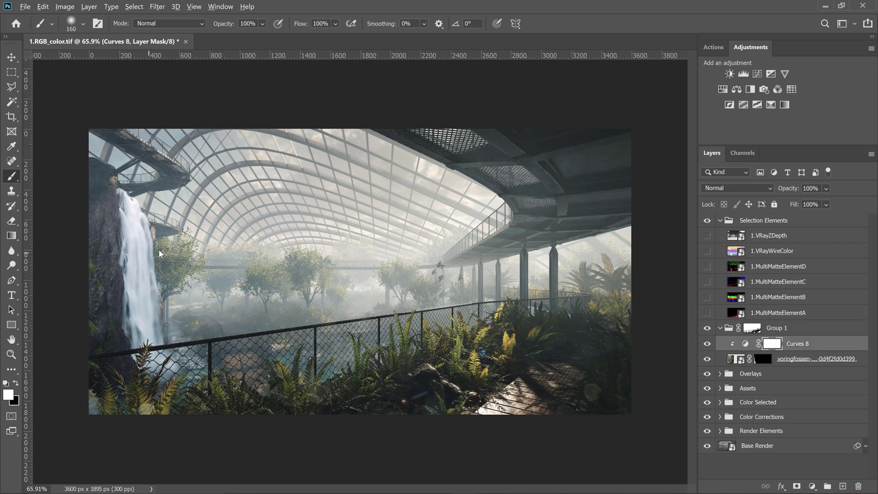
{"action": "left_click_drag", "start_coordinate": [150, 251], "coordinate": [183, 251]}
From the Curves 8 mask selection, add clipped Curves 9 darkening RGB slightly, then add Hue/Saturation.
{"action": "key", "text": "x"}
{"action": "left_click", "coordinate": [772, 344], "text": "ctrl"}
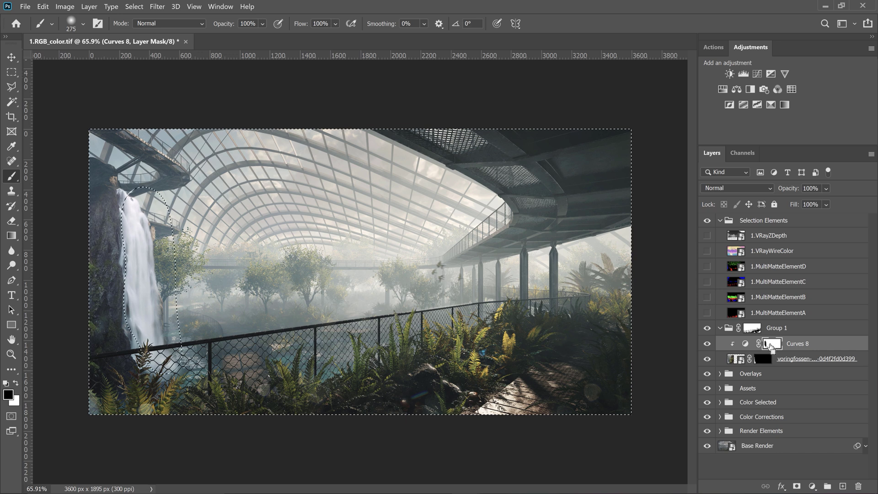
{"action": "left_click", "coordinate": [758, 74]}
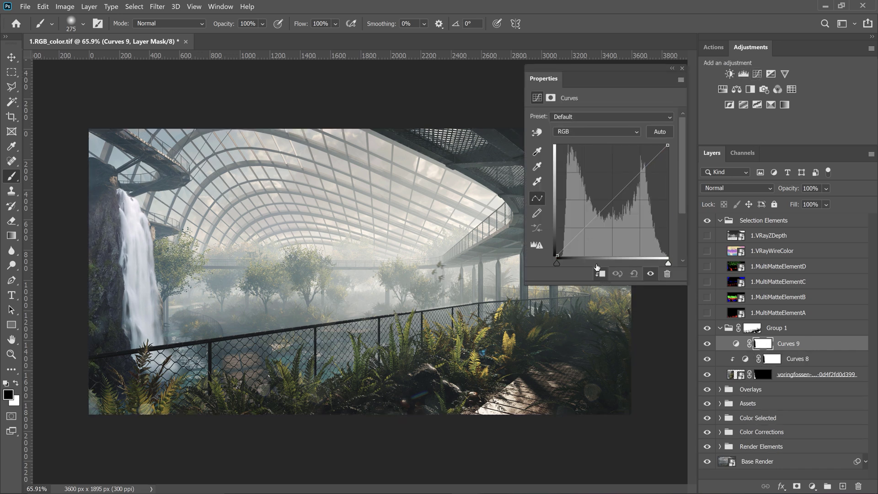
{"action": "left_click", "coordinate": [600, 273]}
{"action": "left_click_drag", "start_coordinate": [580, 233], "coordinate": [580, 237]}
{"action": "left_click", "coordinate": [779, 344]}
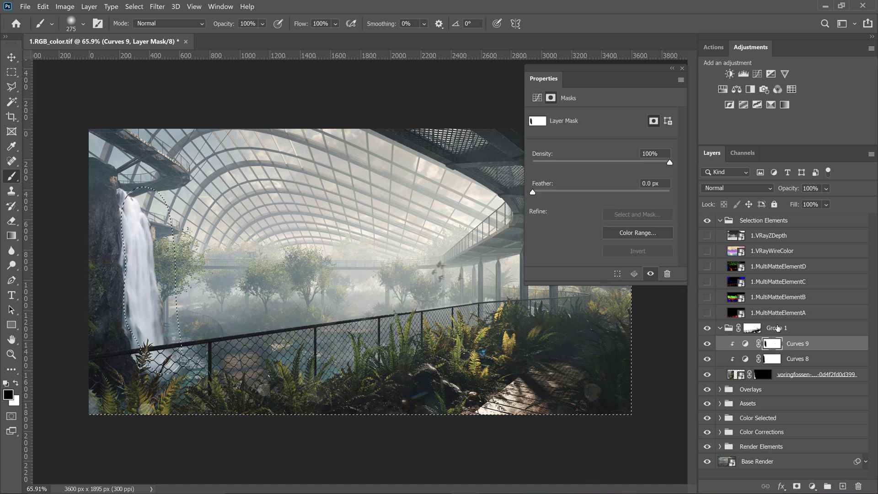
{"action": "left_click", "coordinate": [723, 89]}
Set Hue/Saturation 4 to -23 saturation, clip it to the waterfall, and compare with Curves 8 toggled.
{"action": "left_click_drag", "start_coordinate": [583, 182], "coordinate": [579, 183]}
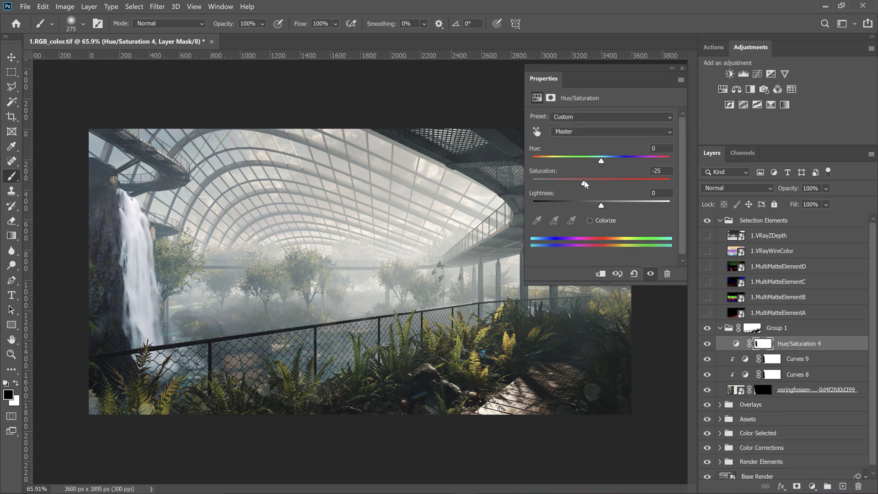
{"action": "left_click", "coordinate": [736, 351], "text": "alt"}
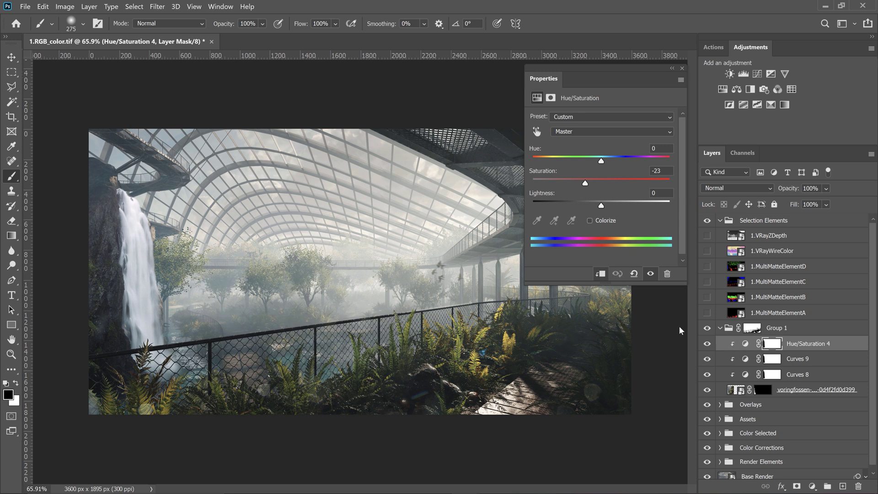
{"action": "left_click", "coordinate": [650, 273]}
{"action": "left_click", "coordinate": [650, 273]}
{"action": "left_click", "coordinate": [683, 68]}
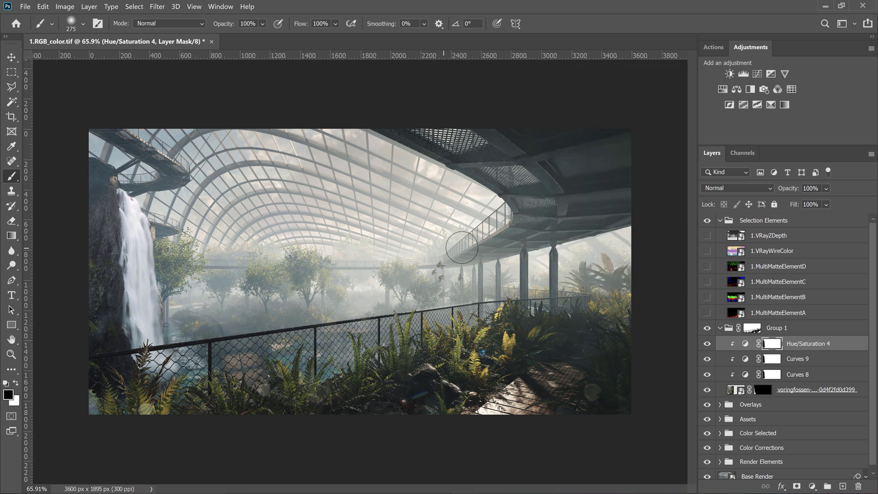
{"action": "key", "text": "v"}
{"action": "scroll", "coordinate": [461, 290], "scroll_direction": "down", "scroll_amount": 1}
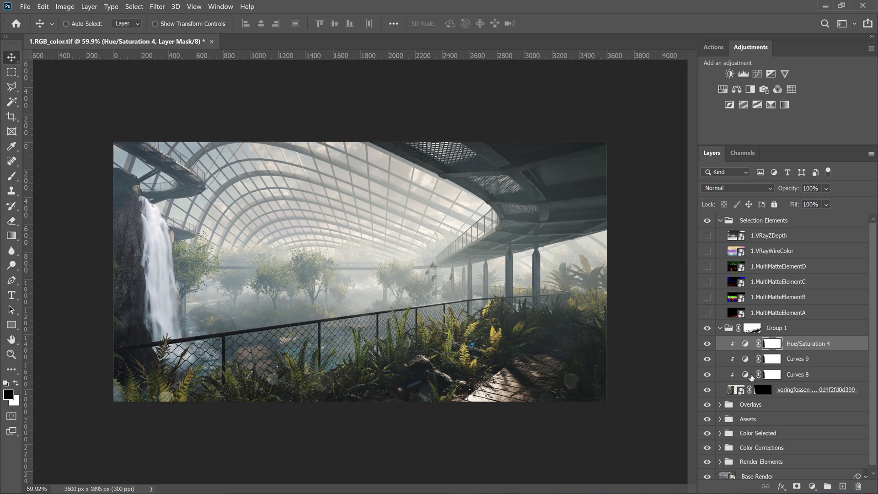
{"action": "left_click", "coordinate": [707, 374]}
{"action": "left_click", "coordinate": [707, 375]}
{"action": "left_click", "coordinate": [707, 329]}
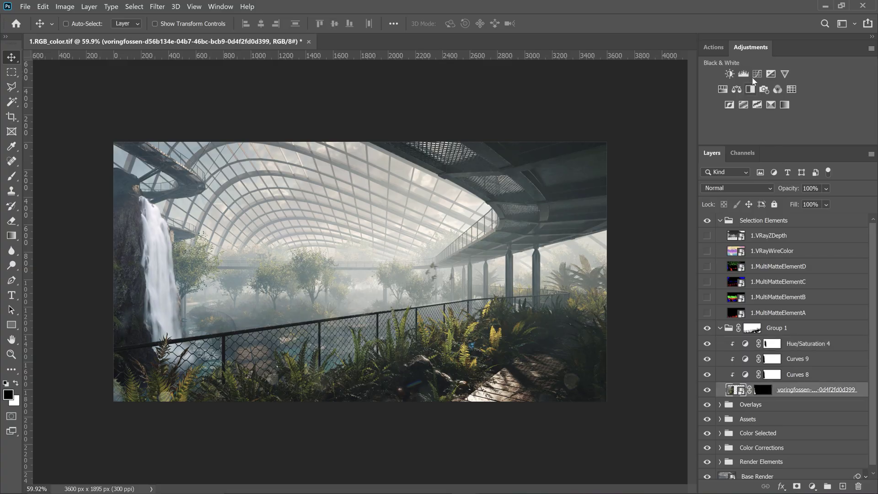
Add a Curves adjustment clipped to the waterfall and pull the curve down to darken it.
{"action": "left_click", "coordinate": [757, 74]}
{"action": "left_click_drag", "start_coordinate": [596, 216], "coordinate": [604, 223]}
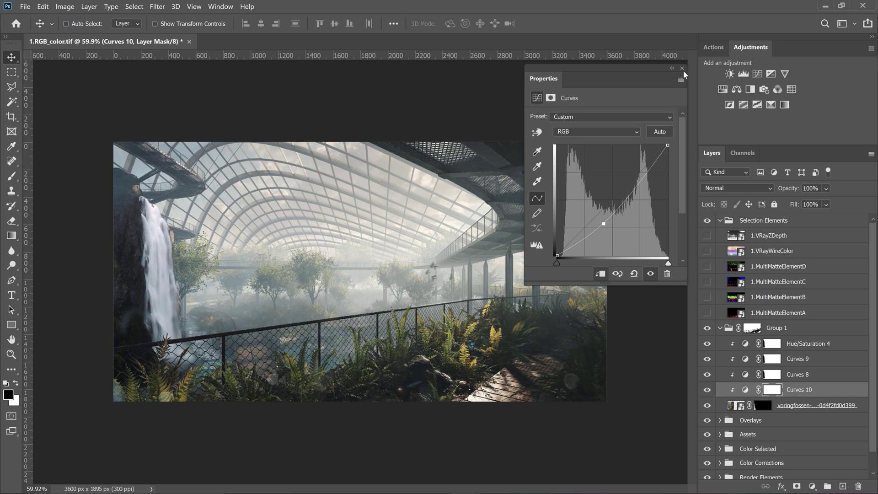
{"action": "left_click", "coordinate": [769, 397]}
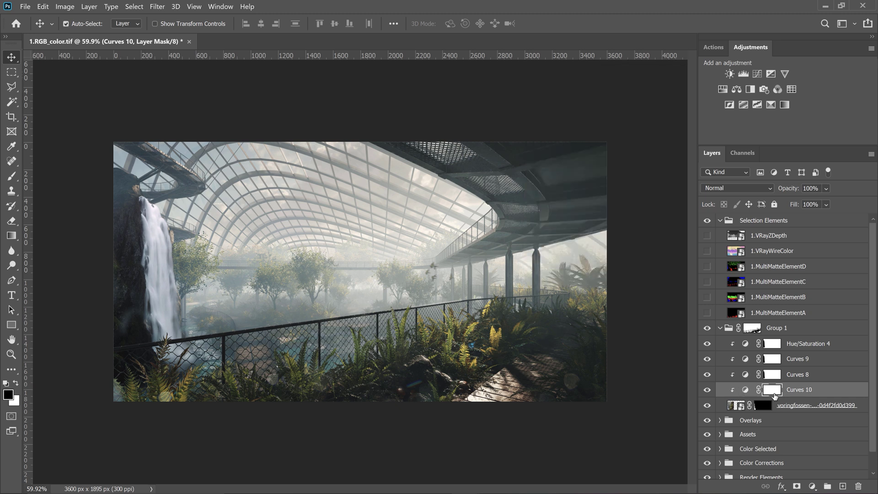
Invert the Curves 10 mask to black and brush white over a patch of the waterfall.
{"action": "key", "text": "ctrl+i"}
{"action": "key", "text": "b"}
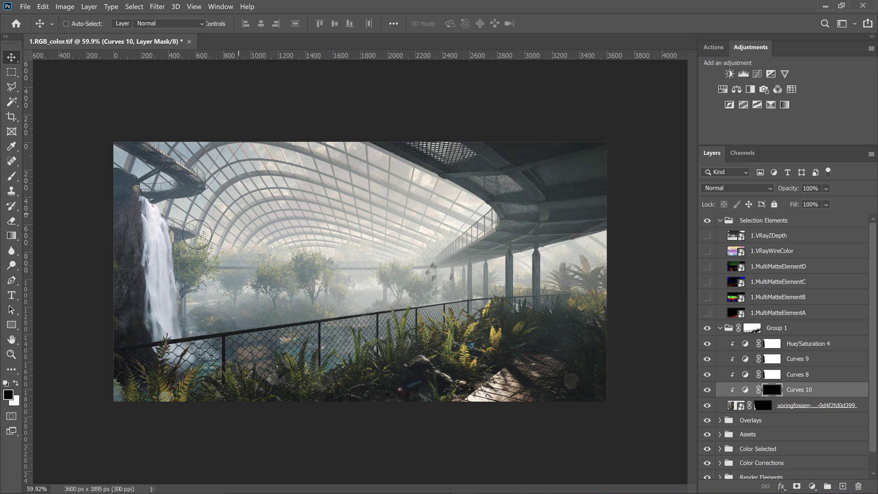
{"action": "right_click", "coordinate": [236, 242], "text": "alt"}
{"action": "key", "text": "x"}
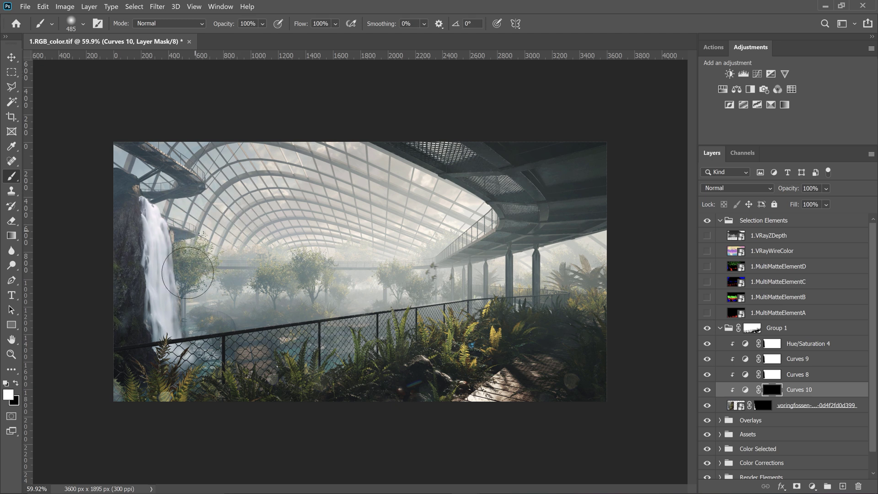
{"action": "mouse_move", "coordinate": [183, 279]}
{"action": "left_mouse_down"}
{"action": "mouse_move", "coordinate": [178, 243]}
{"action": "mouse_move", "coordinate": [185, 347]}
{"action": "left_mouse_up"}
Switch back to the Move tool and select Group 1 in the Layers panel.
{"action": "key", "text": "c"}
{"action": "scroll", "coordinate": [360, 306], "scroll_direction": "down", "scroll_amount": 1}
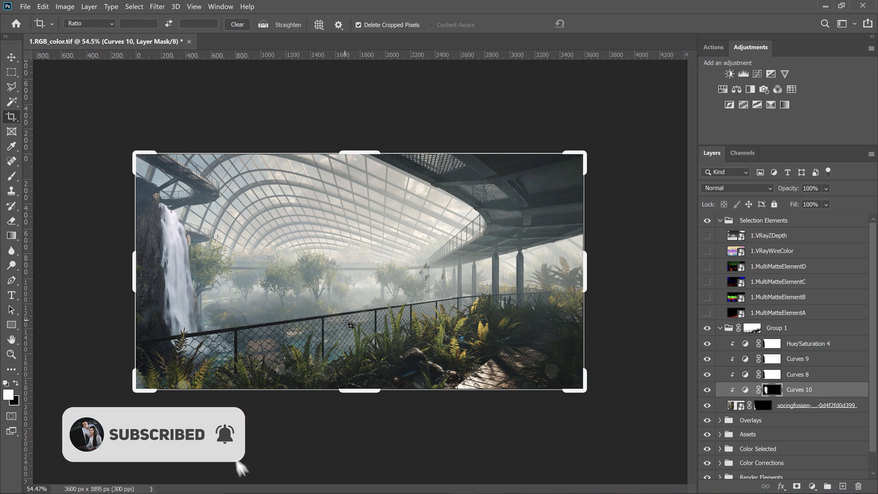
{"action": "key", "text": "v"}
{"action": "scroll", "coordinate": [393, 345], "scroll_direction": "up", "scroll_amount": 1}
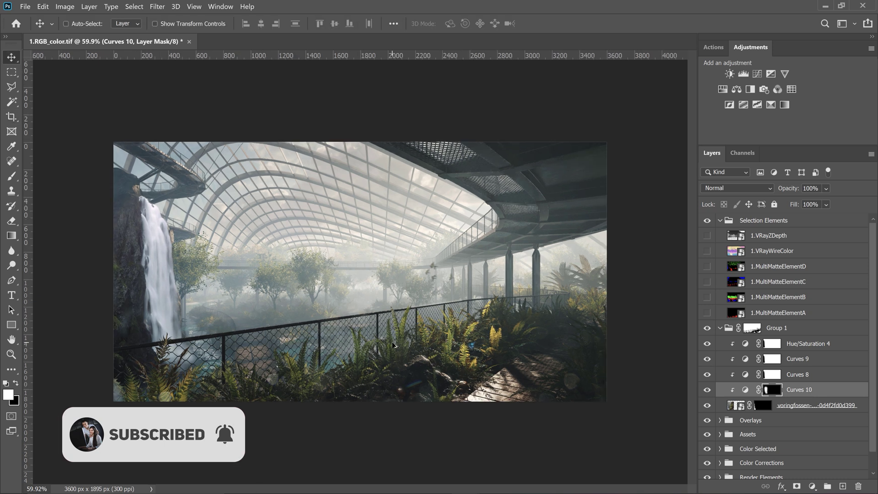
{"action": "scroll", "coordinate": [393, 345], "scroll_direction": "up", "scroll_amount": 1}
{"action": "left_click", "coordinate": [727, 328]}
{"action": "left_click", "coordinate": [720, 328]}
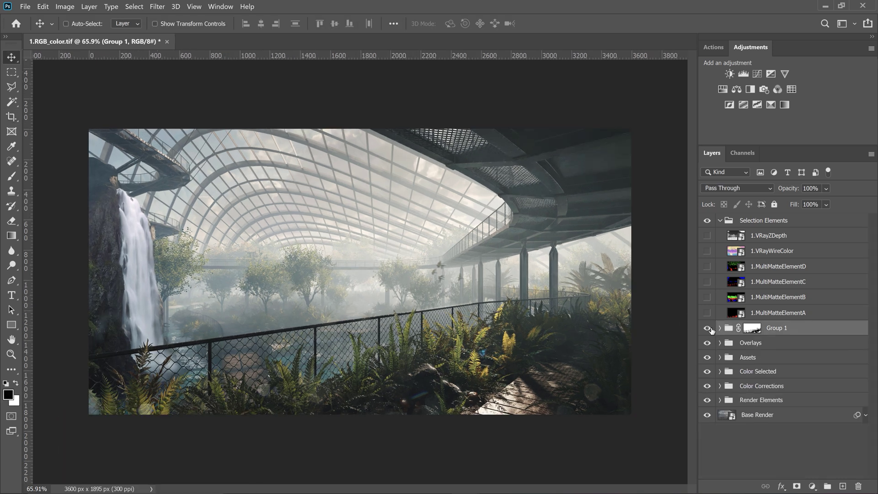
{"action": "left_click", "coordinate": [709, 328]}
{"action": "left_click", "coordinate": [708, 328]}
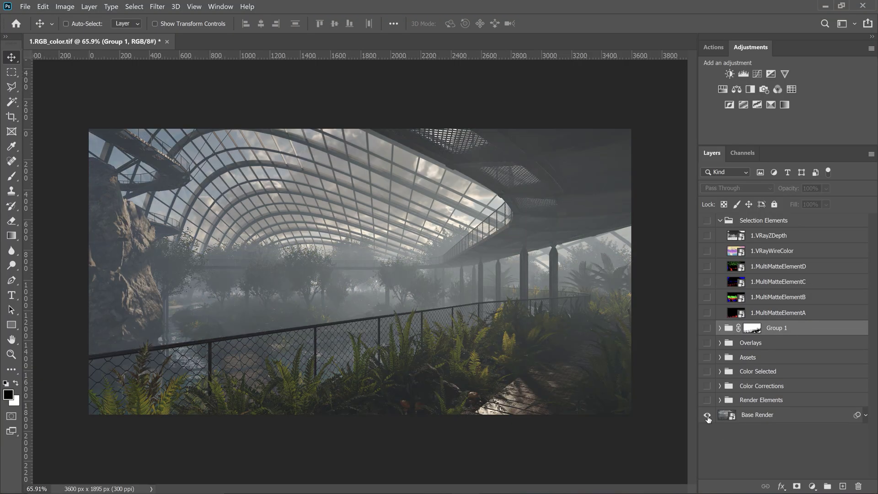
{"action": "left_click", "coordinate": [707, 417], "text": "alt"}
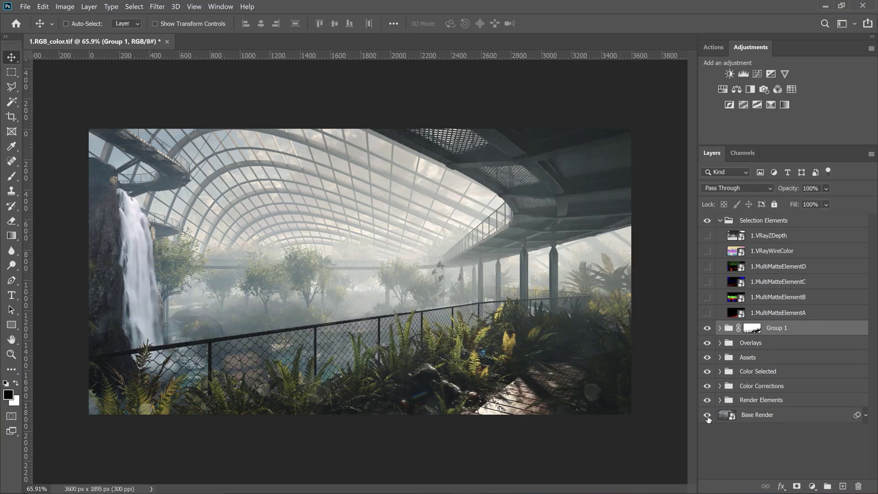
{"action": "left_click", "coordinate": [707, 417], "text": "alt"}
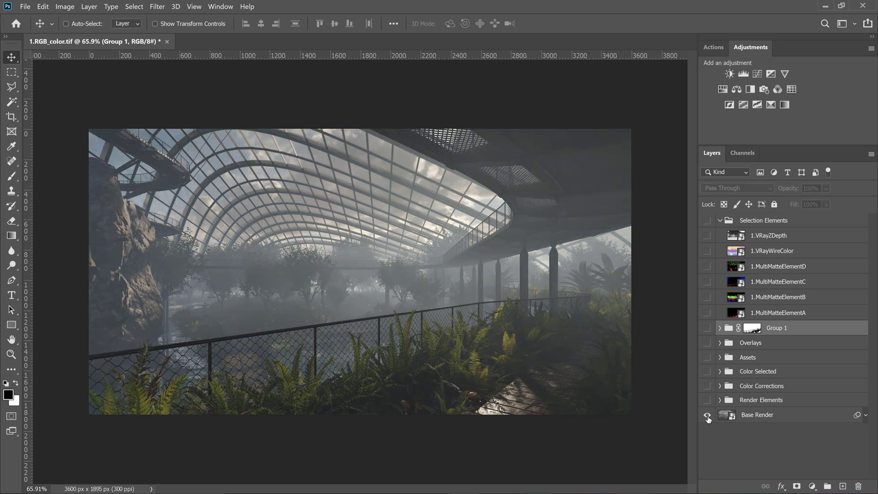
{"action": "left_click", "coordinate": [708, 418], "text": "alt"}
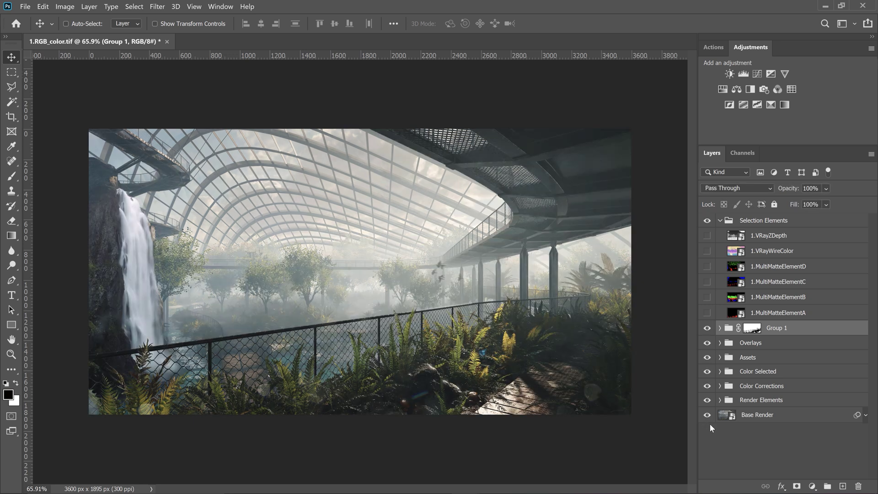